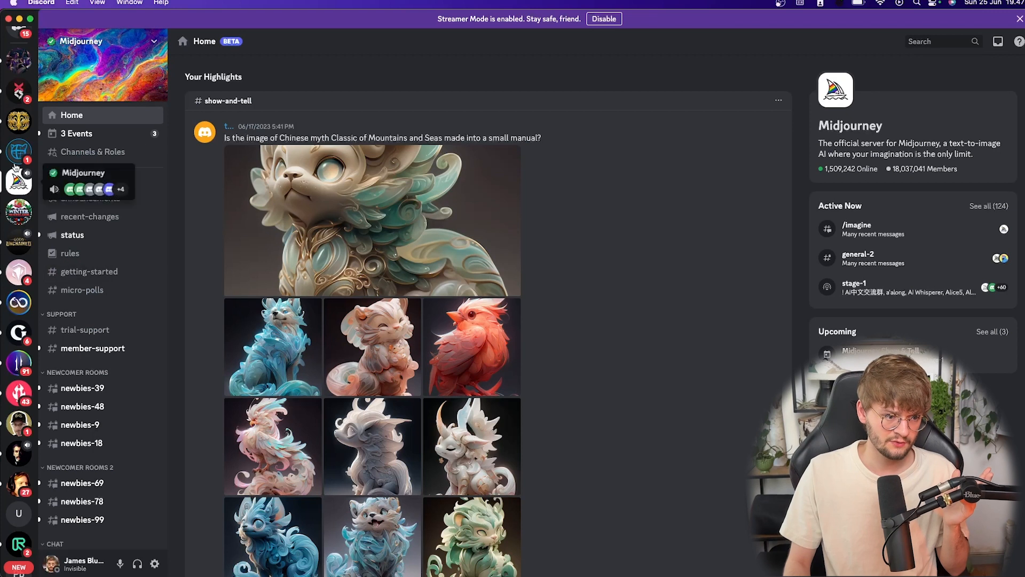
Join the official Midjourney server using the invite "midjourney" and open its newbies-39 channel
scroll(16, 184, down, 10)
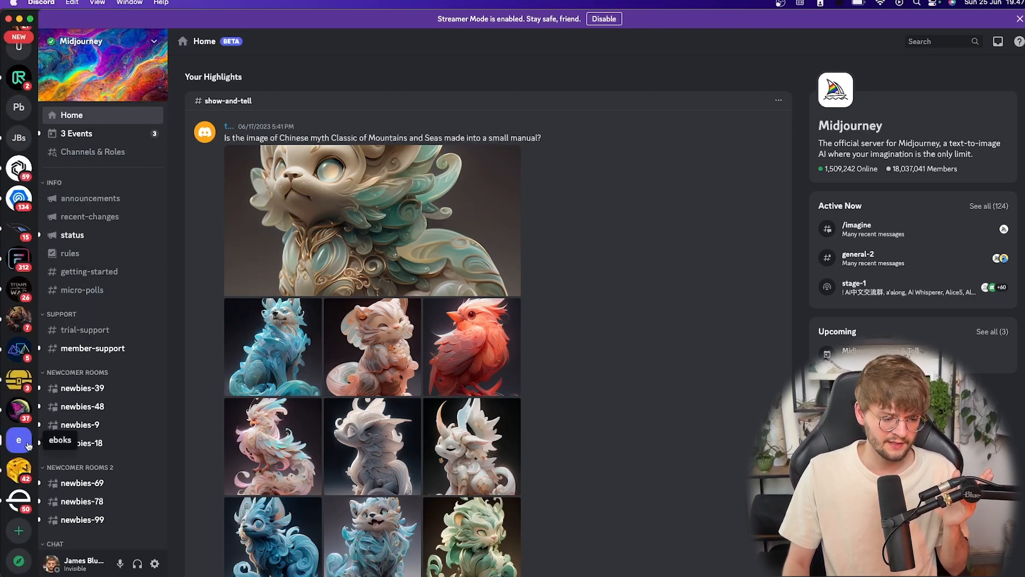
click(23, 535)
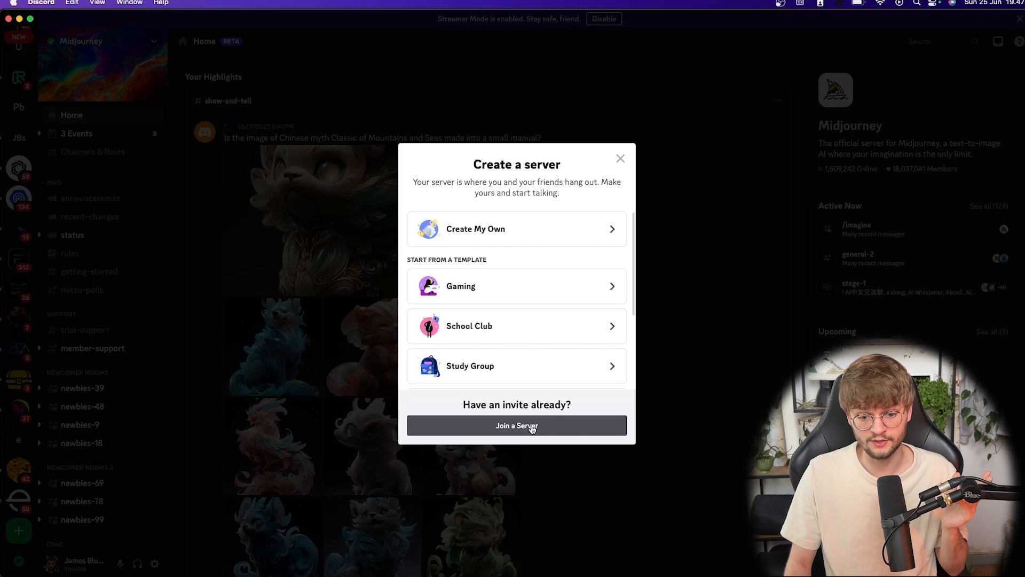
click(532, 429)
text(midjourney)
click(599, 392)
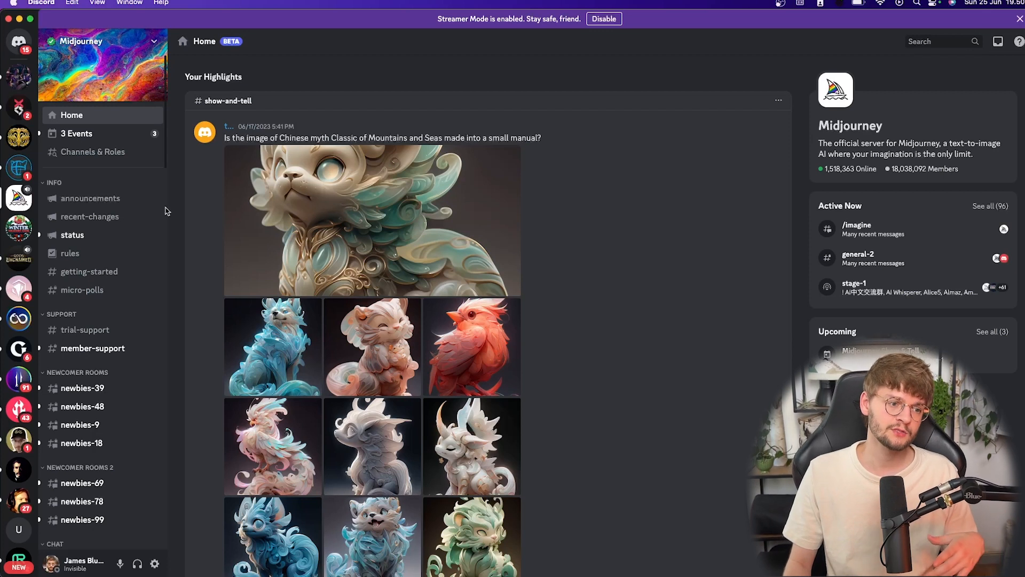
scroll(120, 215, down, 3)
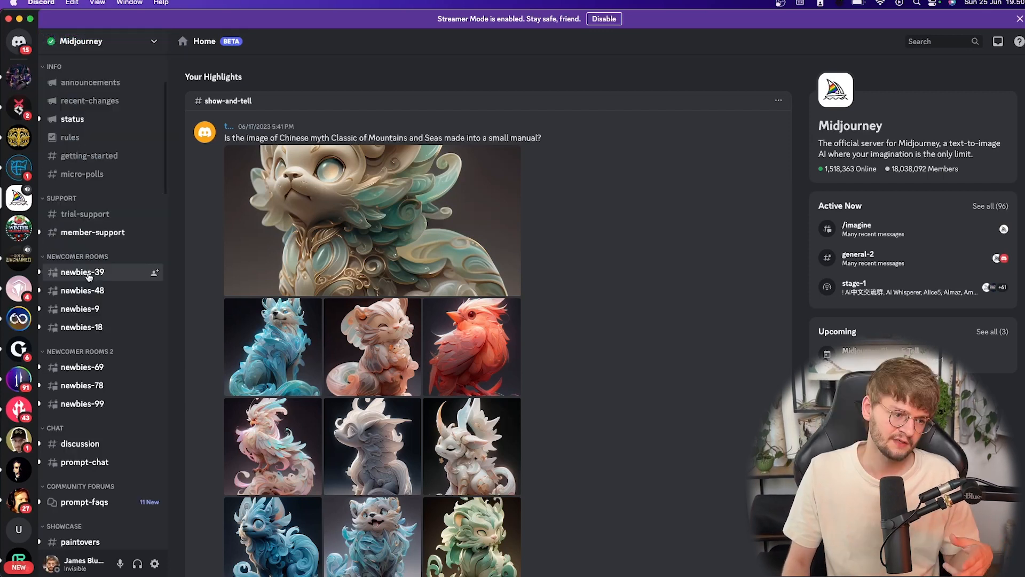
click(92, 271)
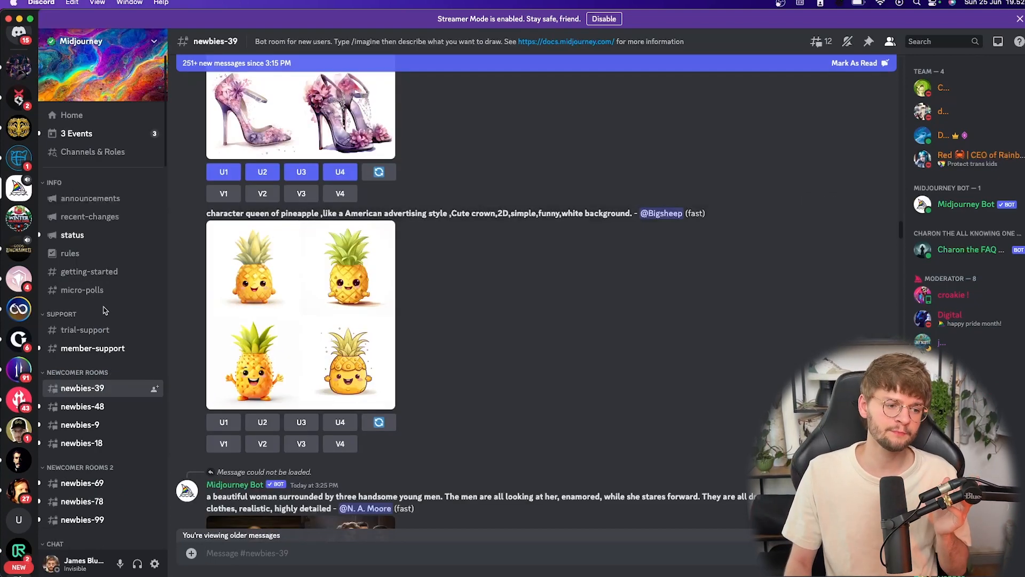
Create a custom server for me and my friends named "Midjourney server"
scroll(17, 310, down, 5)
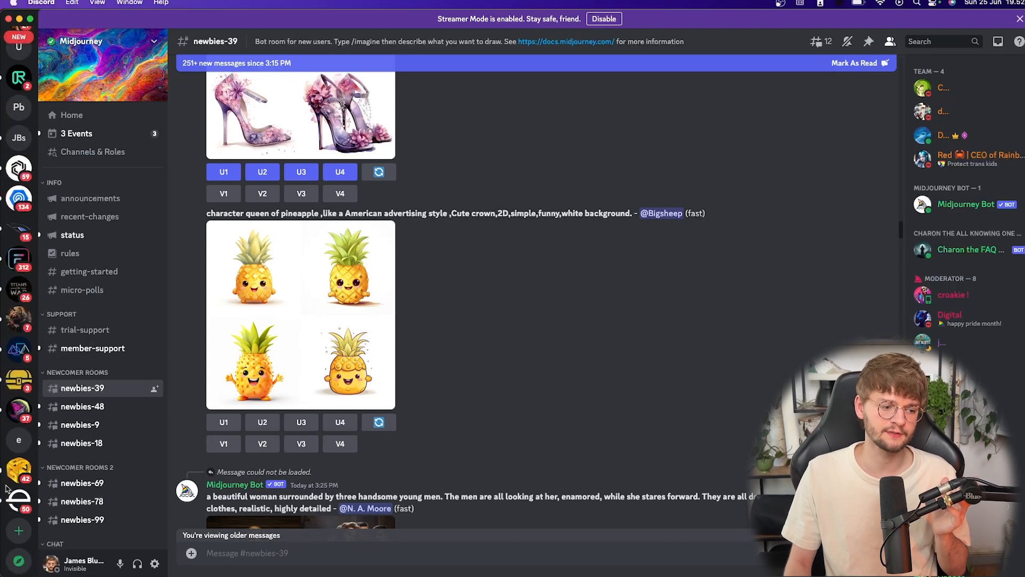
click(15, 530)
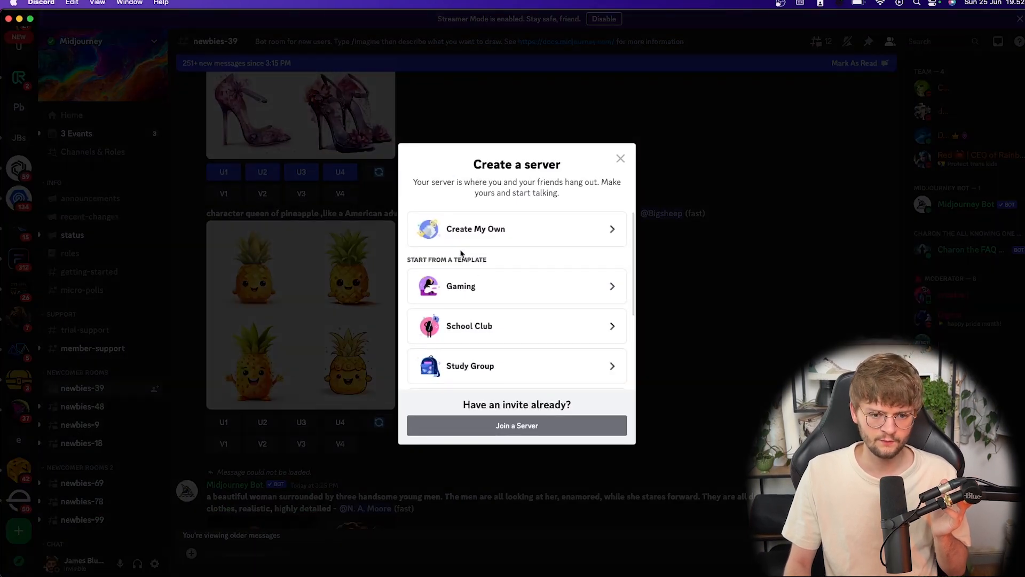
click(590, 233)
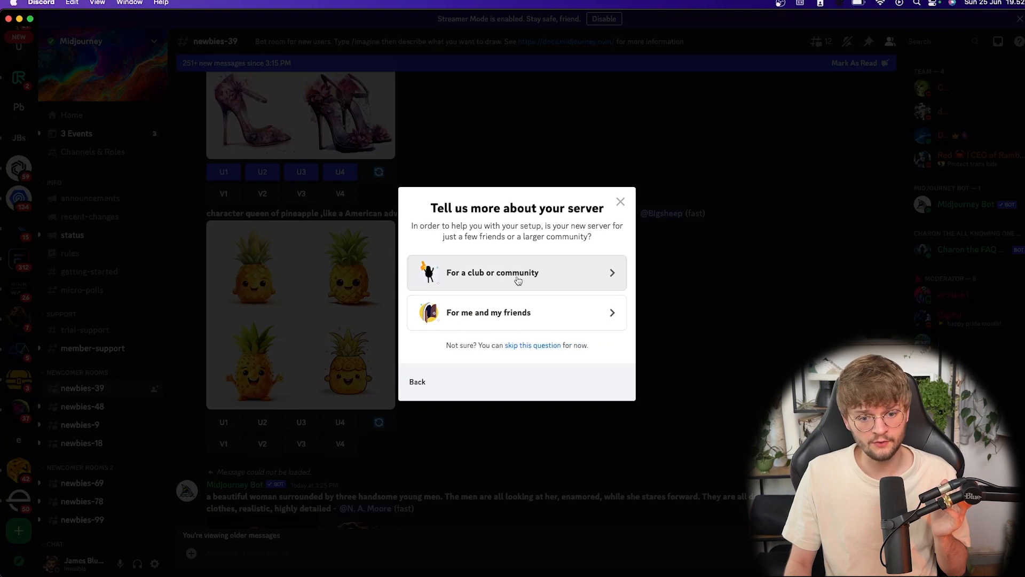
click(565, 317)
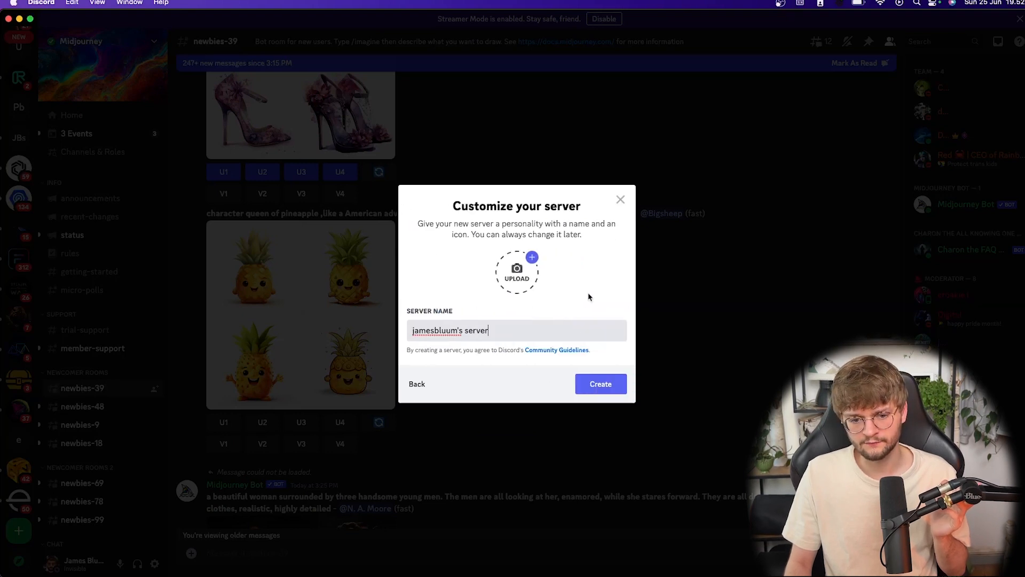
triple_click(495, 330)
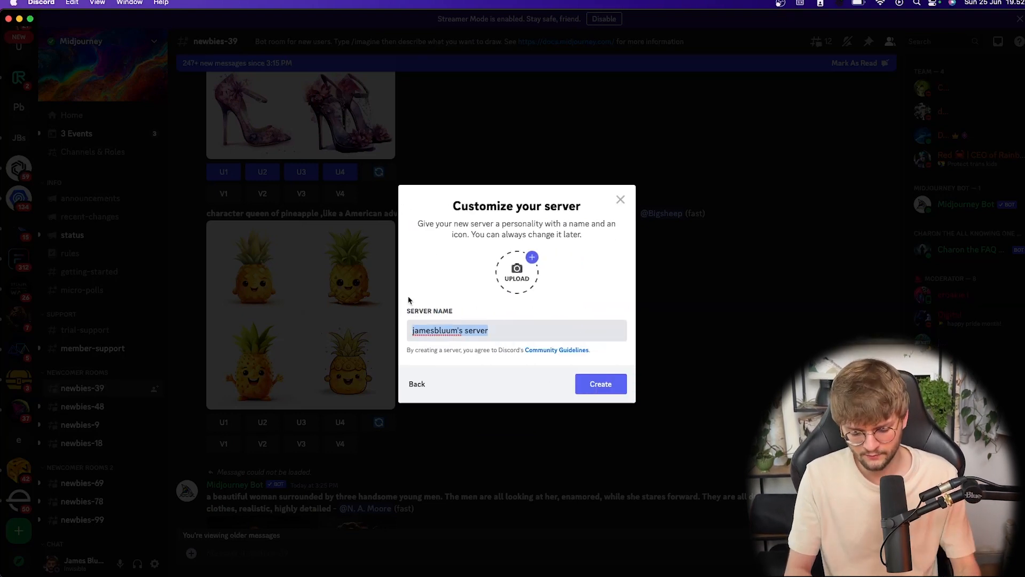
text(Midjour)
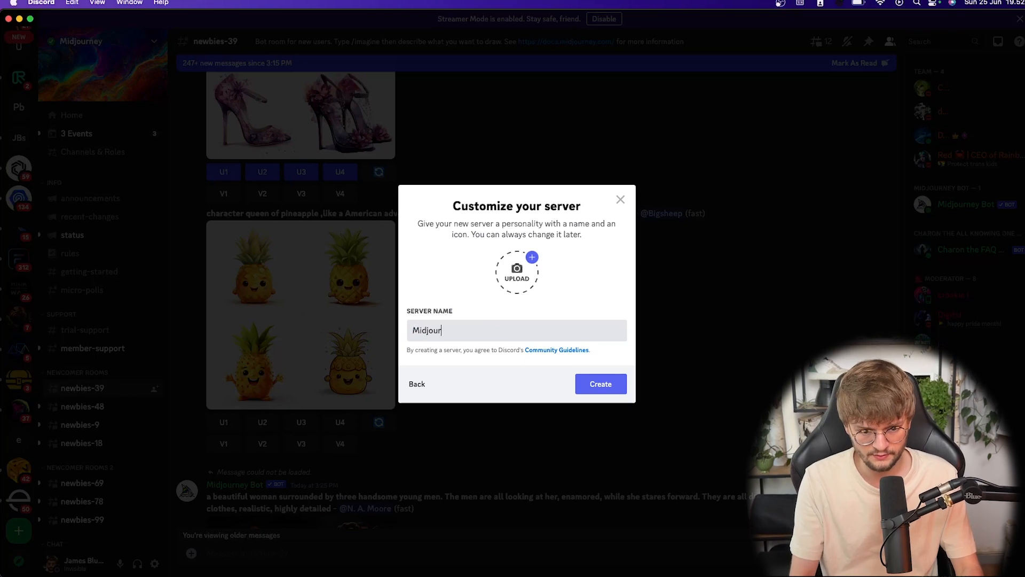
text(ney server)
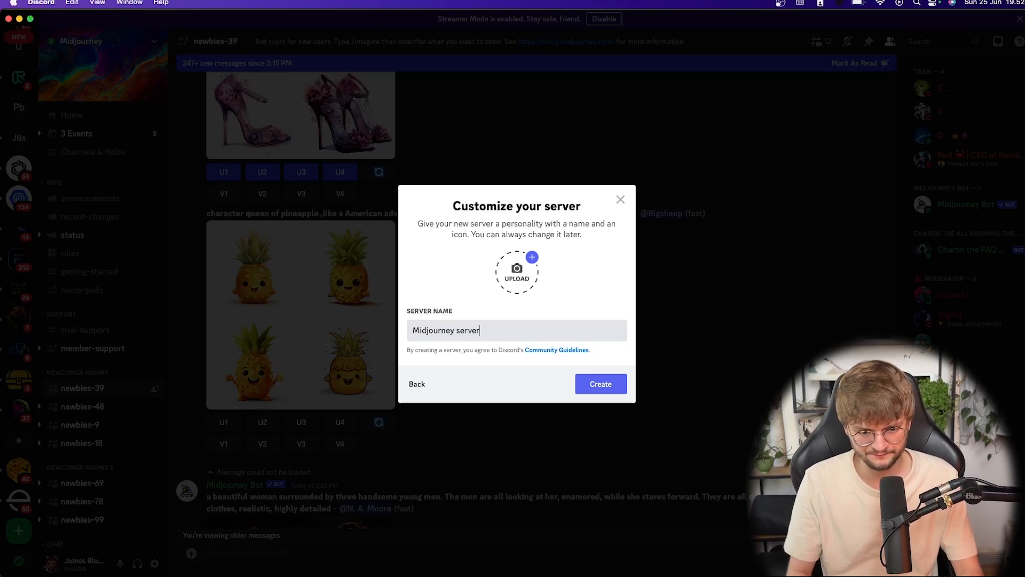
click(621, 392)
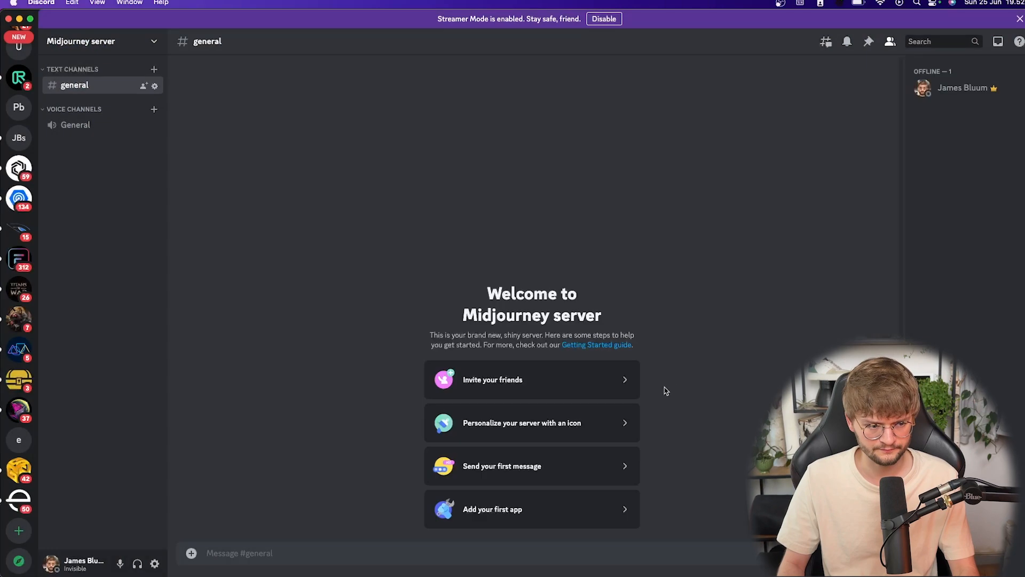
Return to the official Midjourney server's newbies-39 channel and open the Midjourney Bot's full profile
scroll(14, 450, up, 10)
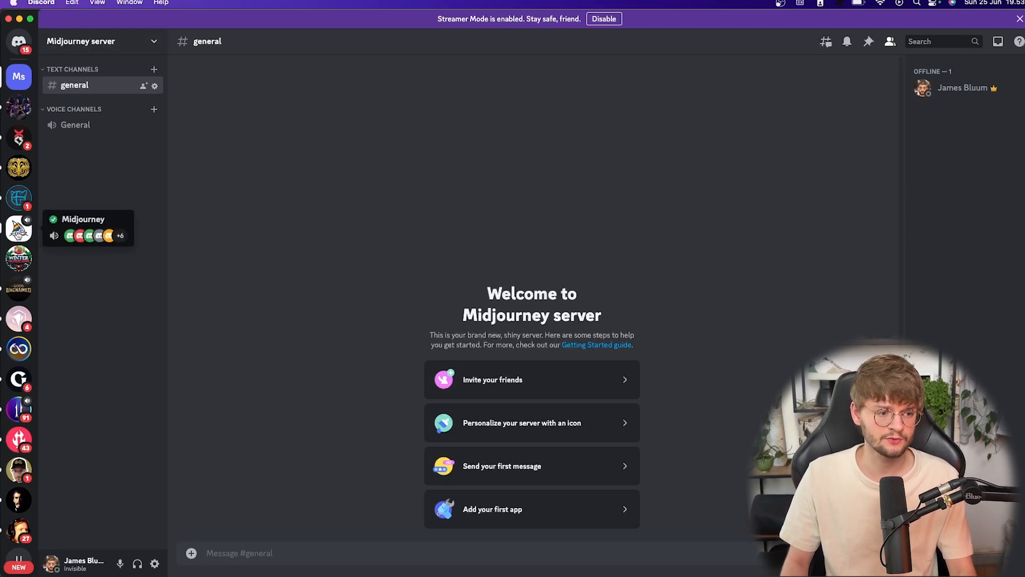
click(18, 230)
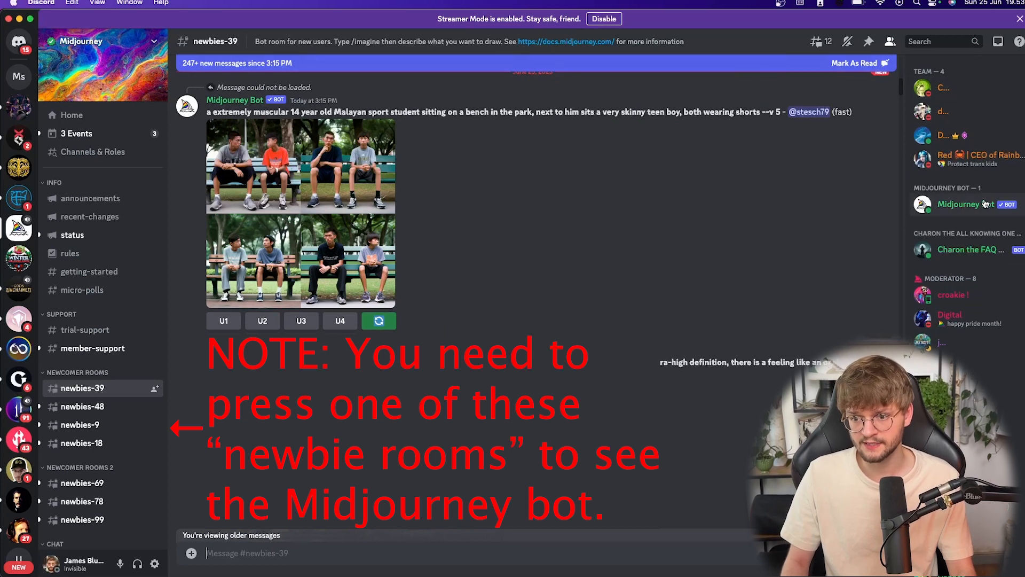
right_click(969, 209)
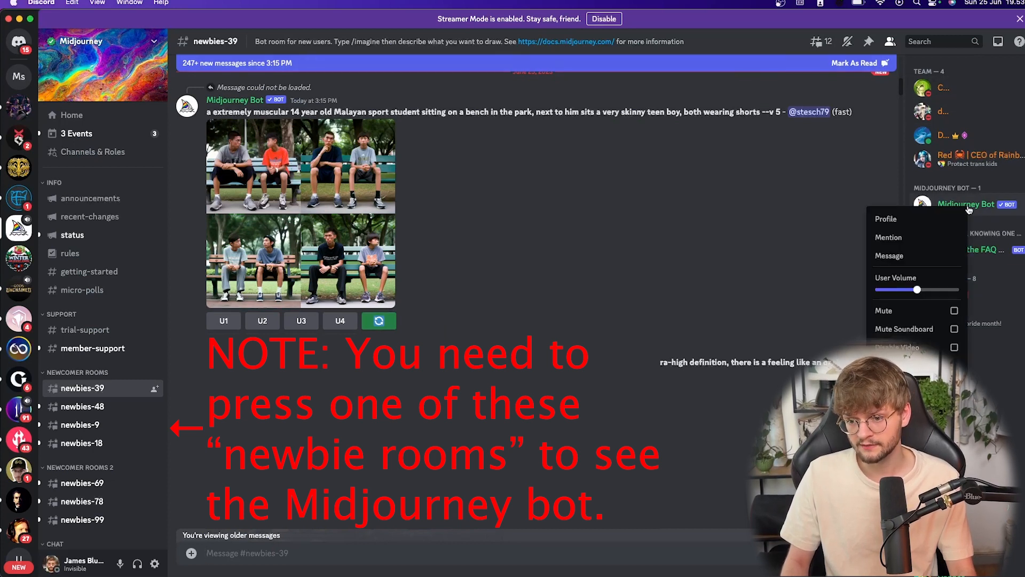
click(898, 219)
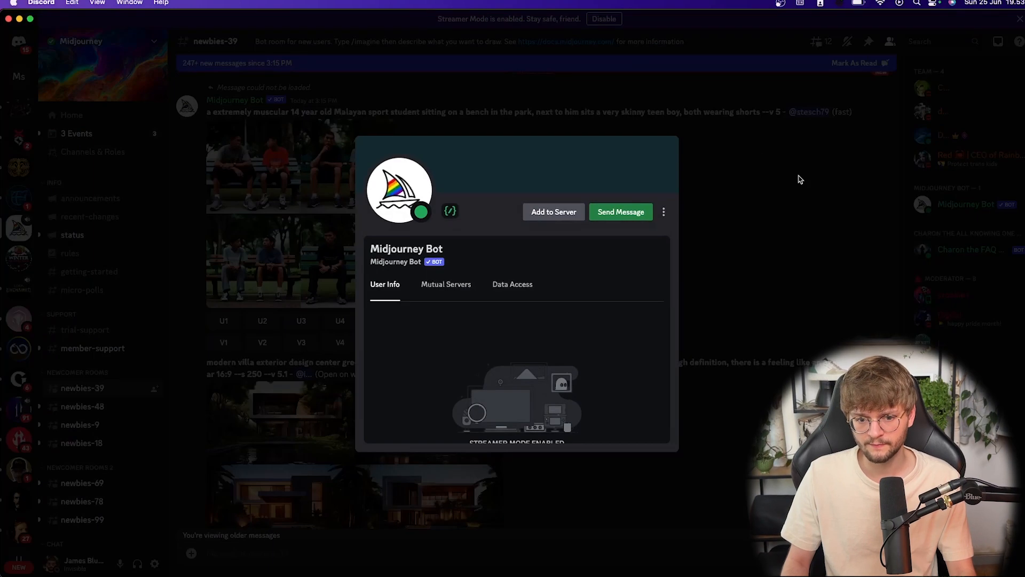
Add the Midjourney Bot to "Midjourney server", authorize all its requested permissions, and go to that server
click(556, 216)
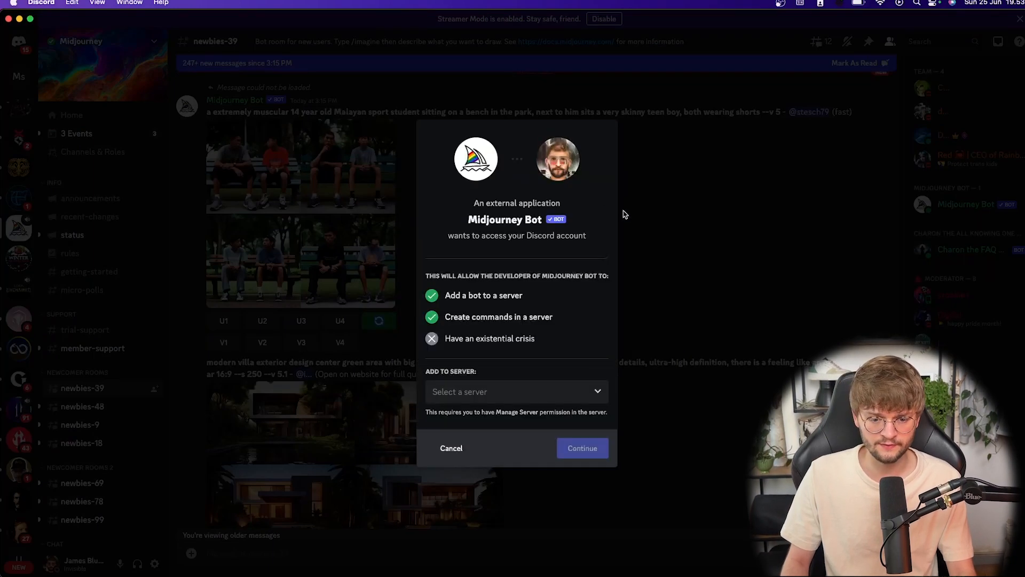
click(584, 393)
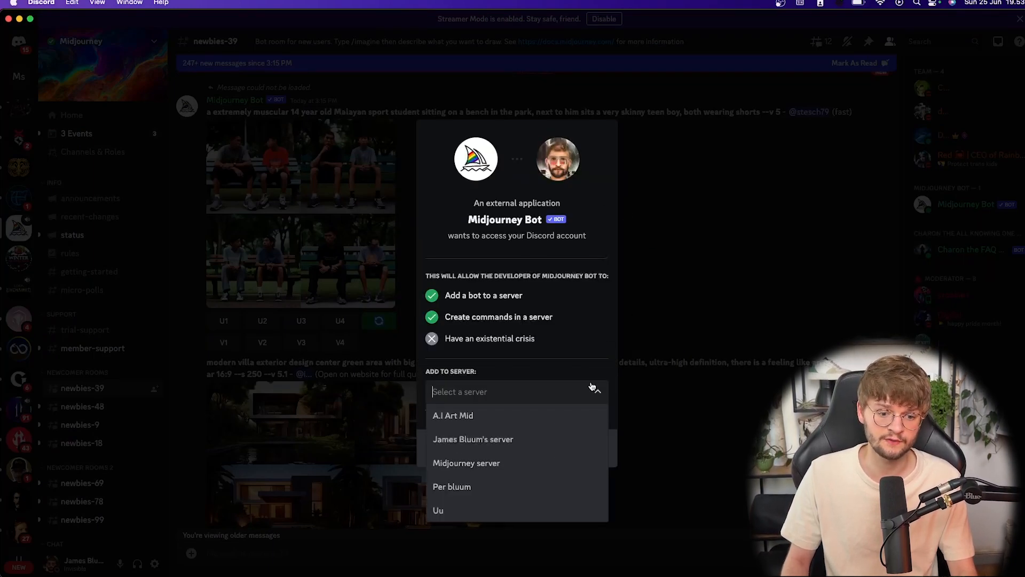
click(495, 463)
click(584, 447)
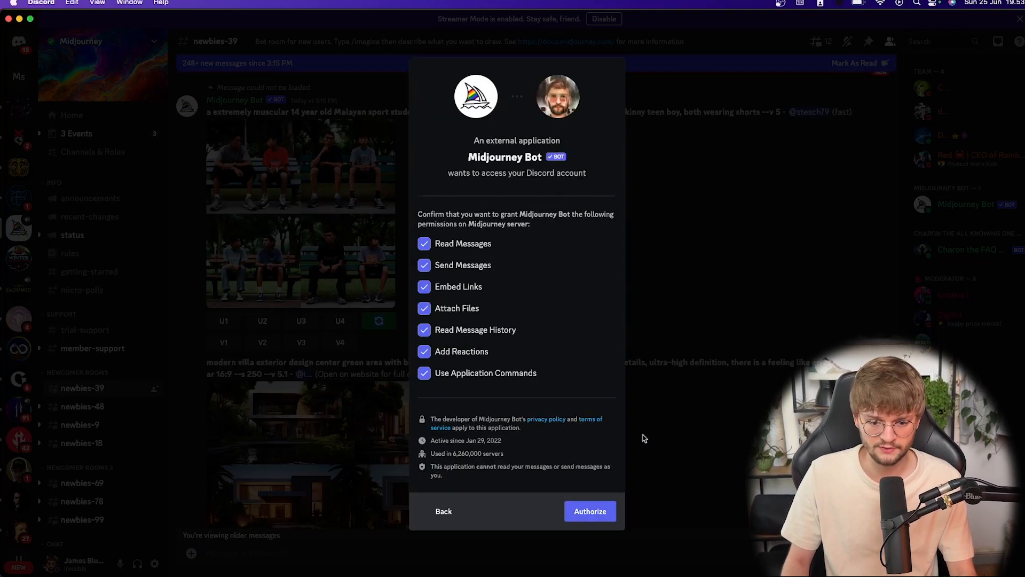
click(602, 512)
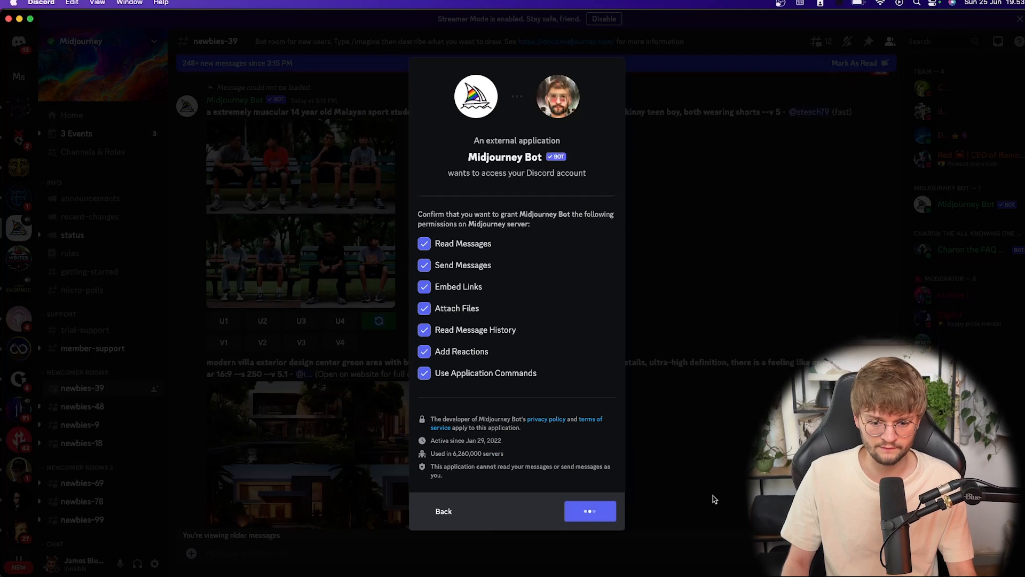
click(454, 347)
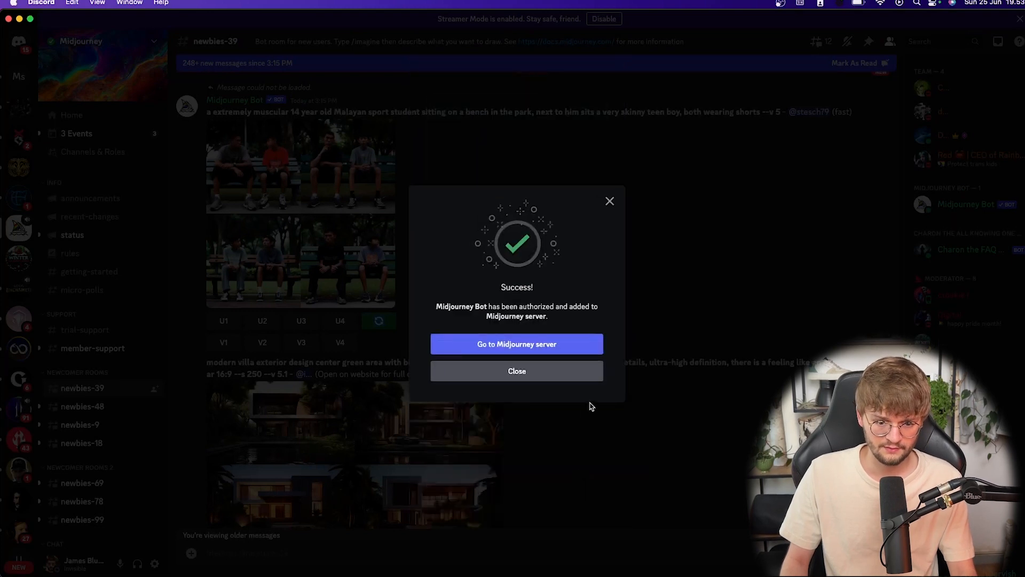
click(522, 337)
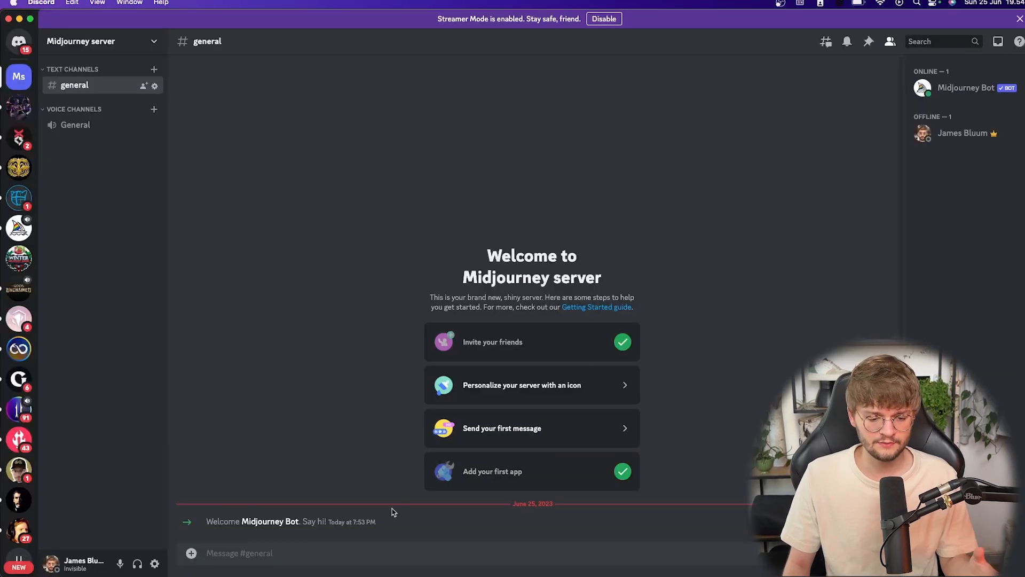
drag(394, 527, 212, 516)
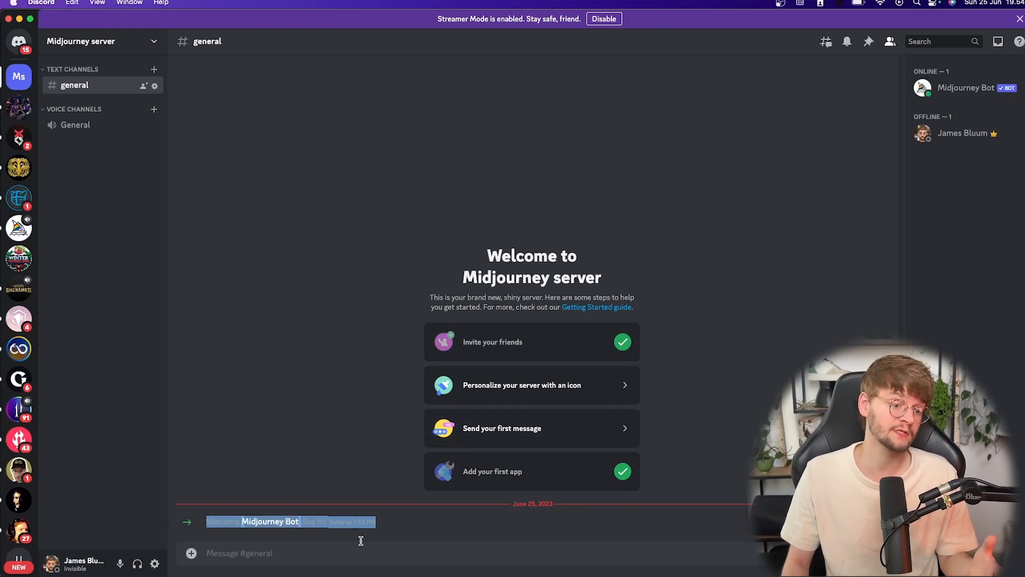
click(322, 544)
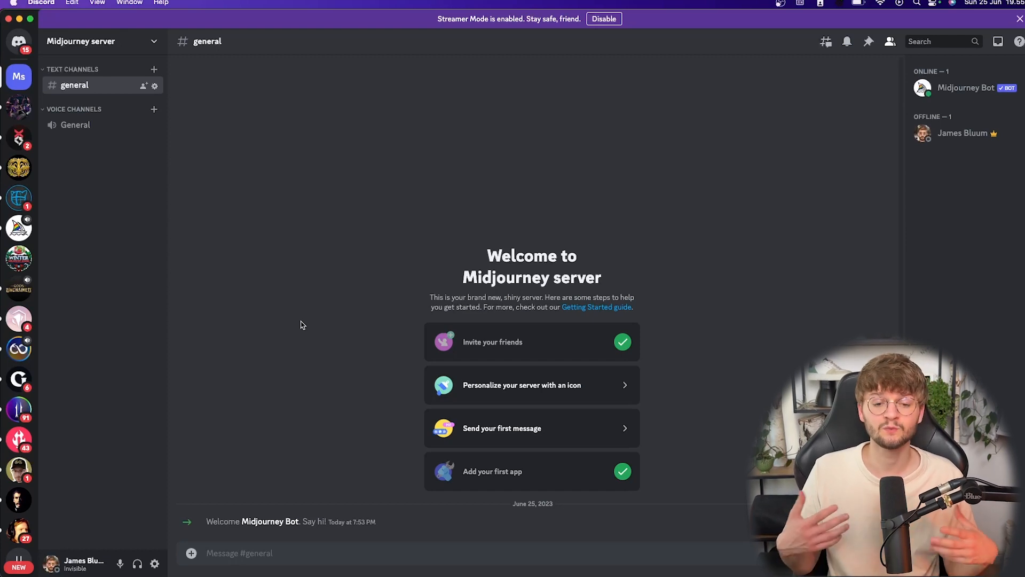
Create a non-private text channel named "architecture" in Midjourney server
right_click(99, 303)
click(108, 252)
right_click(94, 256)
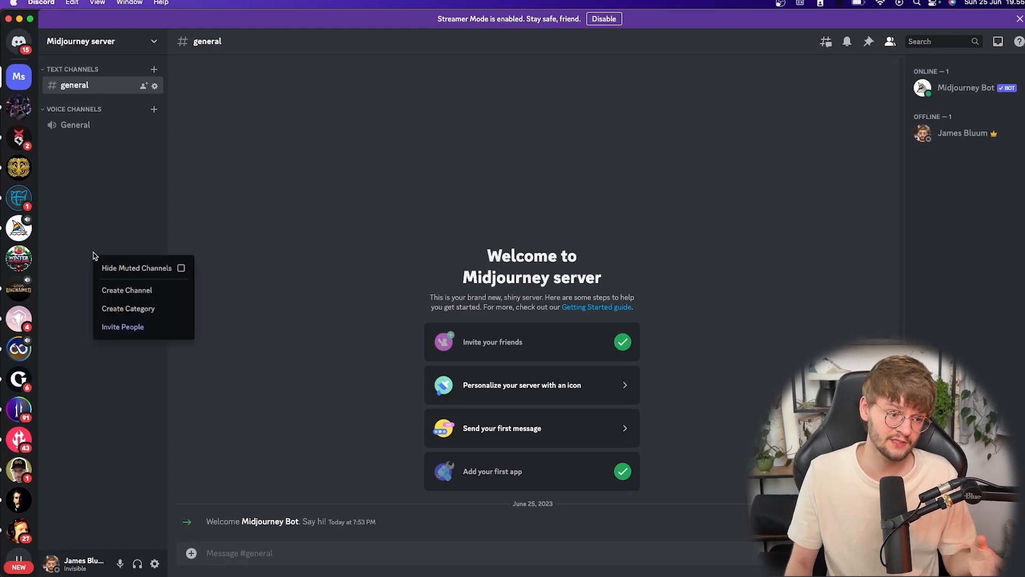
click(128, 291)
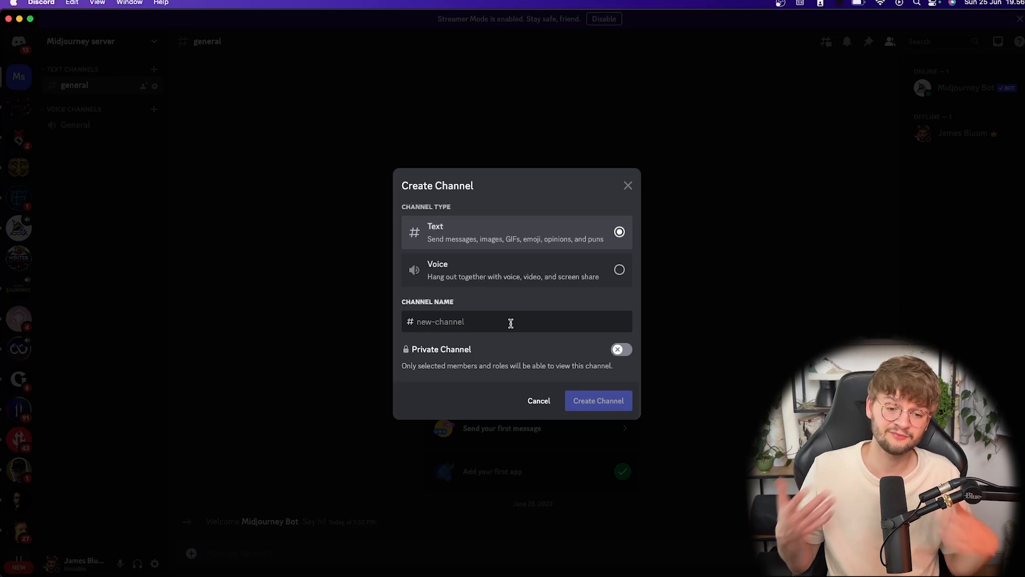
text(architecture)
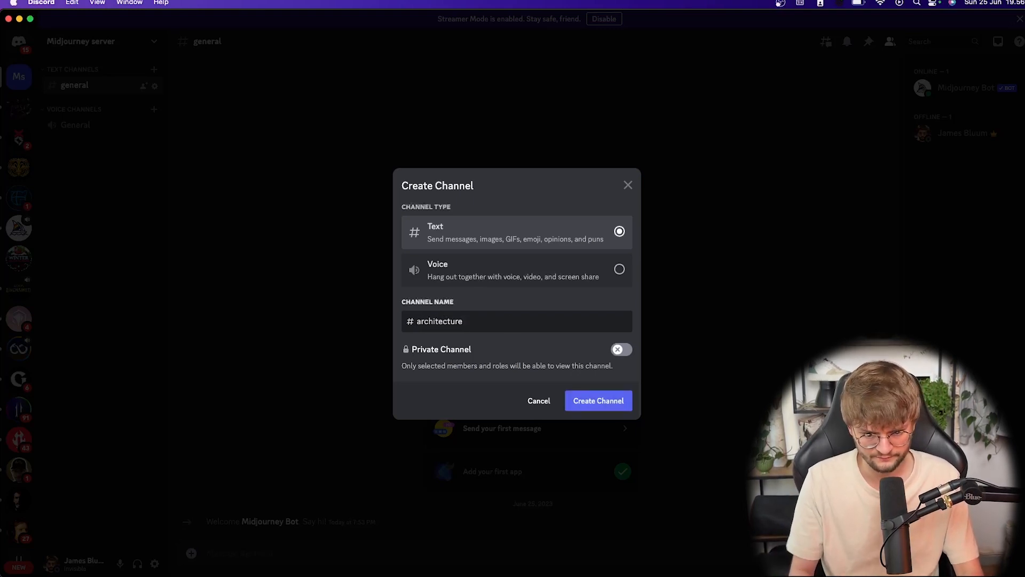
click(593, 400)
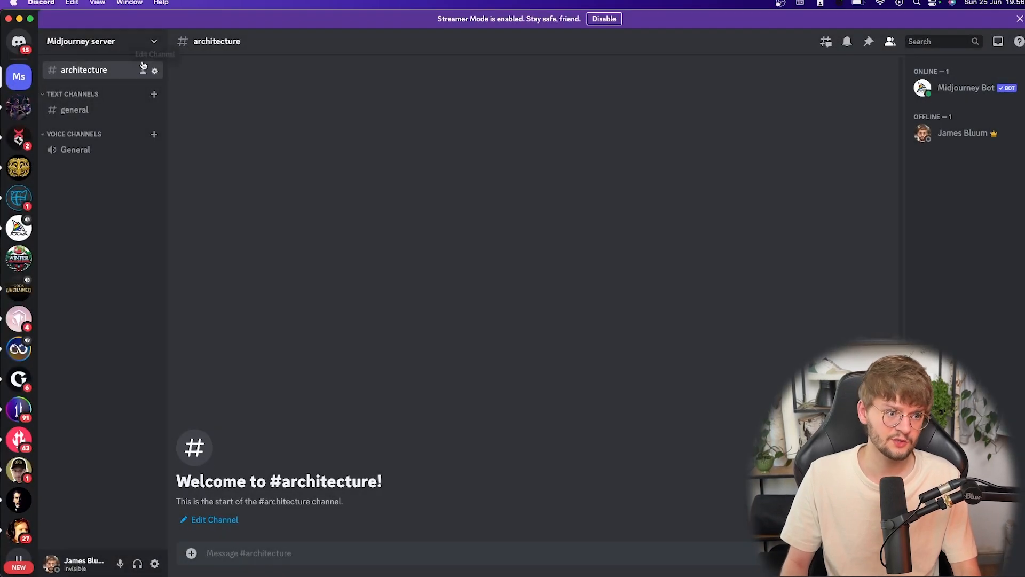
Create another non-private text channel named "portraits" in the same server
right_click(76, 231)
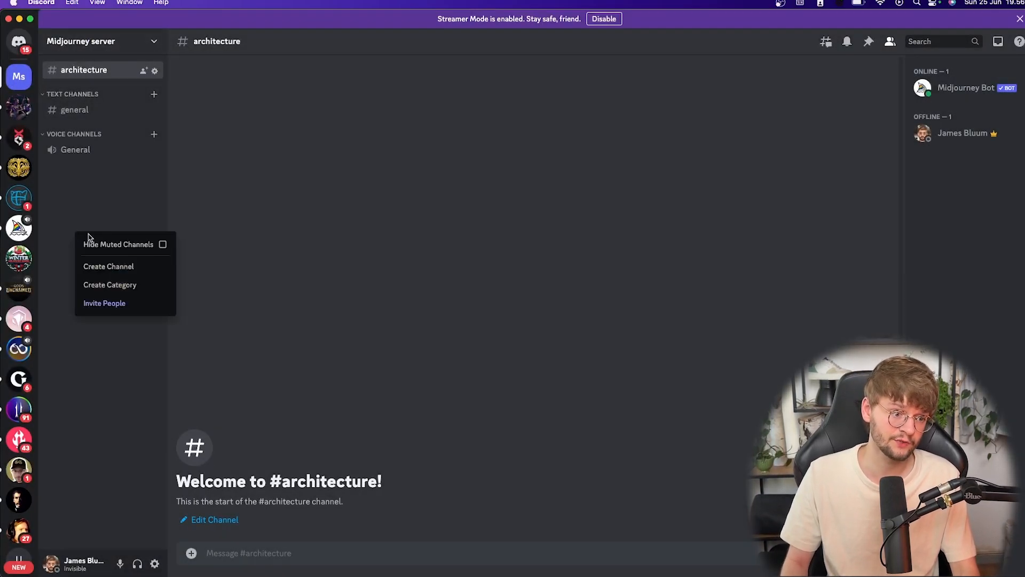
click(128, 266)
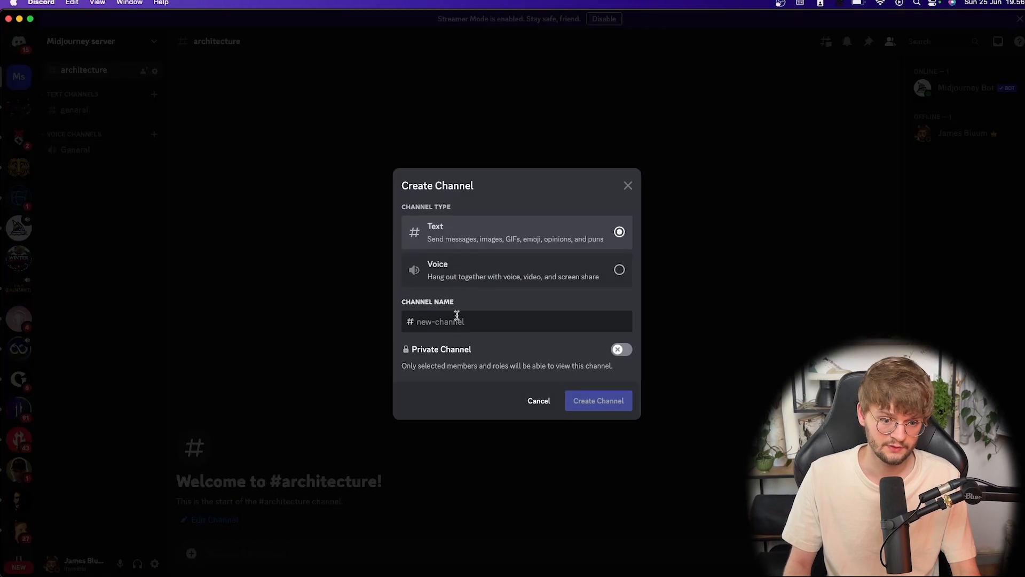
text(portraits)
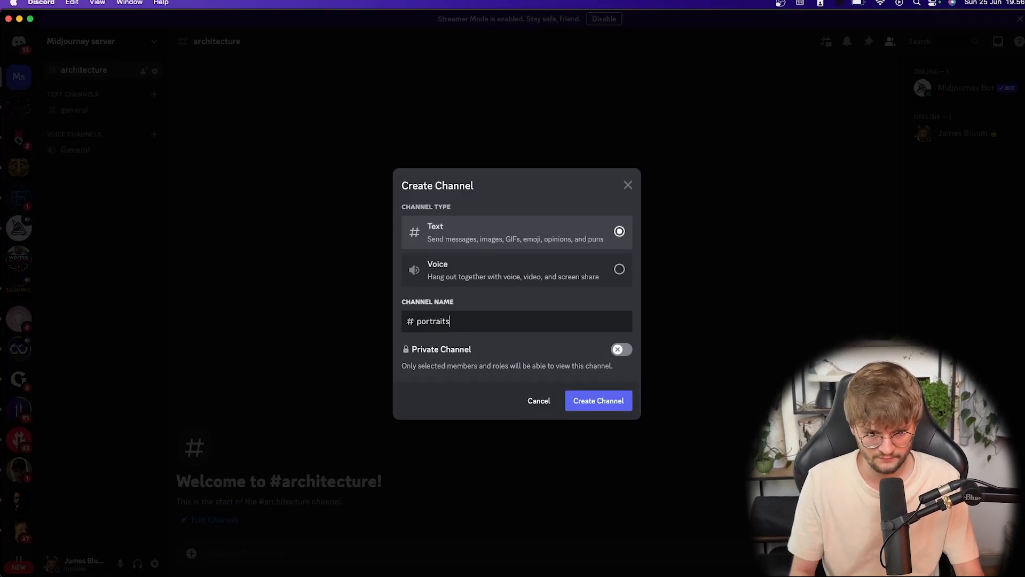
click(601, 407)
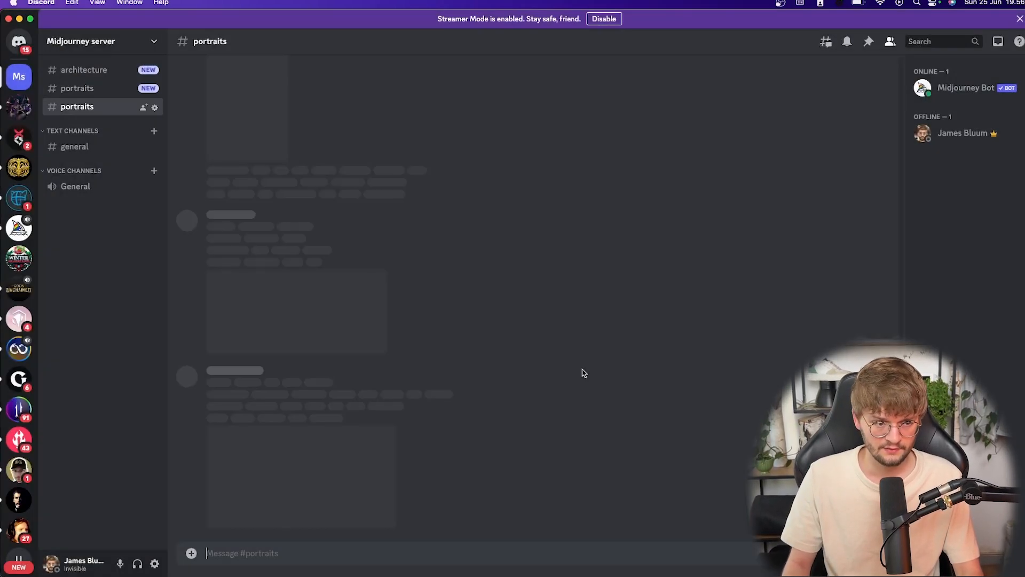
Delete the duplicate "portraits" text channel from Midjourney server, confirming the deletion
right_click(89, 103)
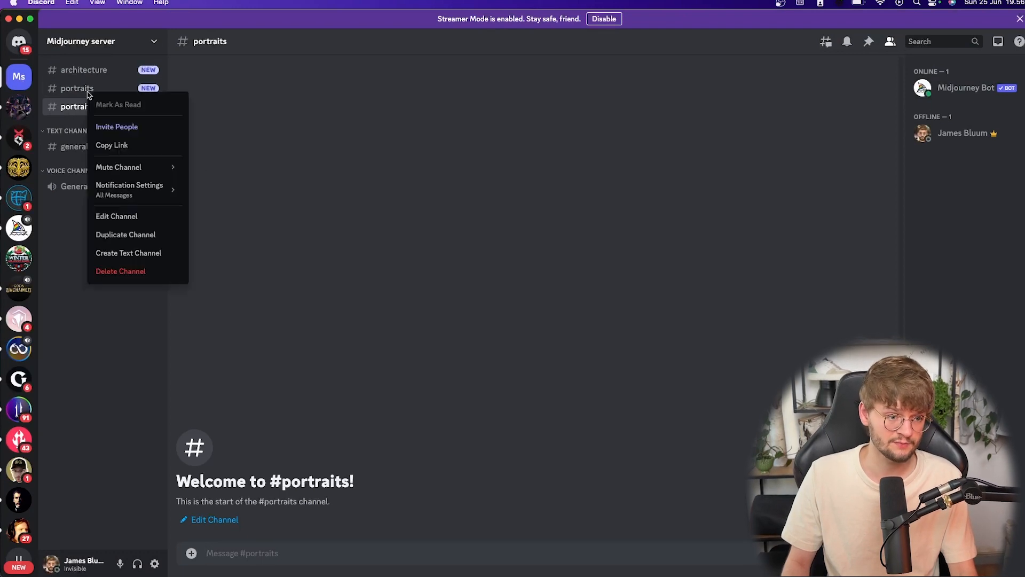
click(121, 271)
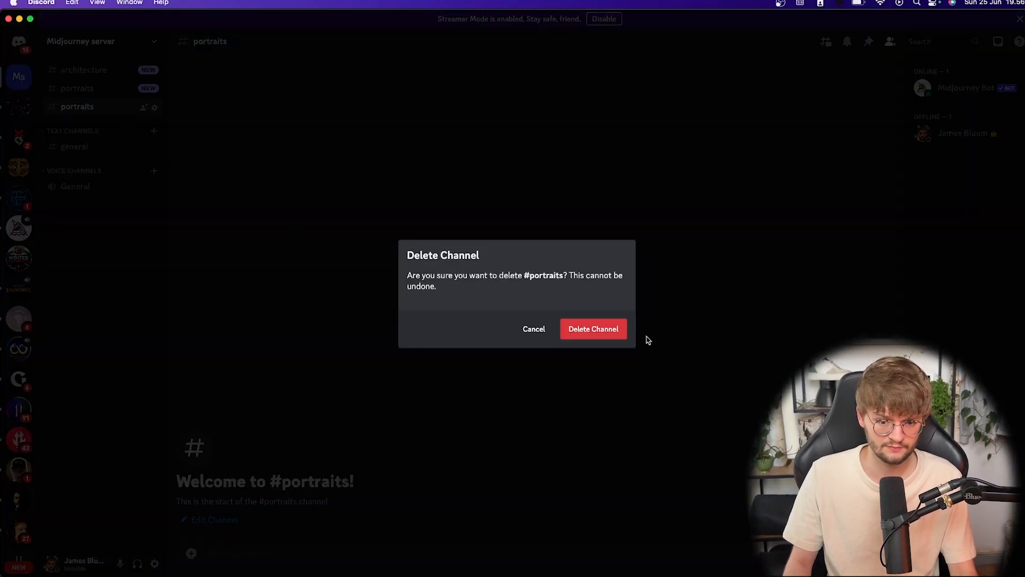
click(593, 329)
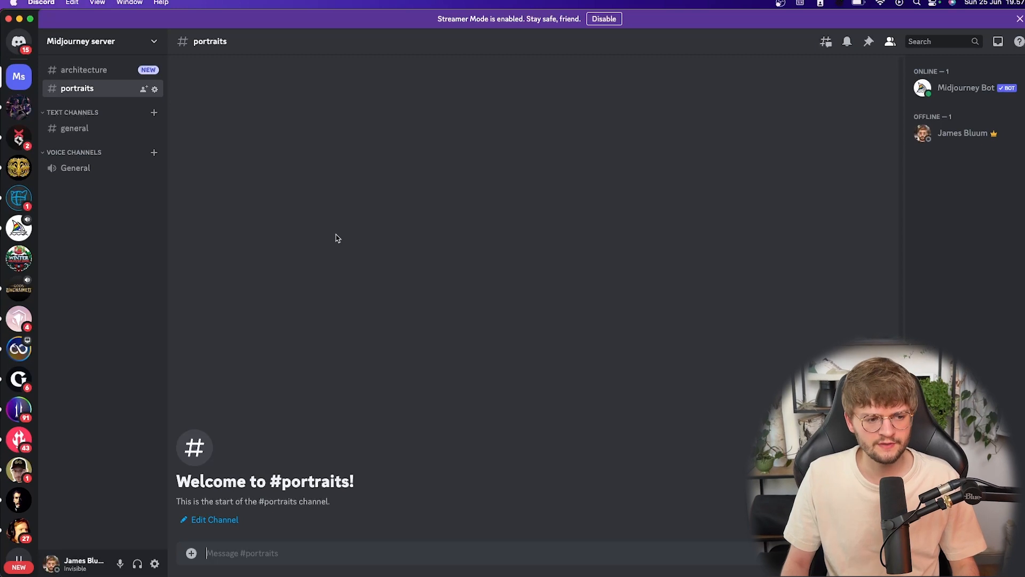
Switch to the A.I Art Mid server, look over its channel list, and view the Midjourney Prompt Helper image in prompt-helper enlarged
click(19, 258)
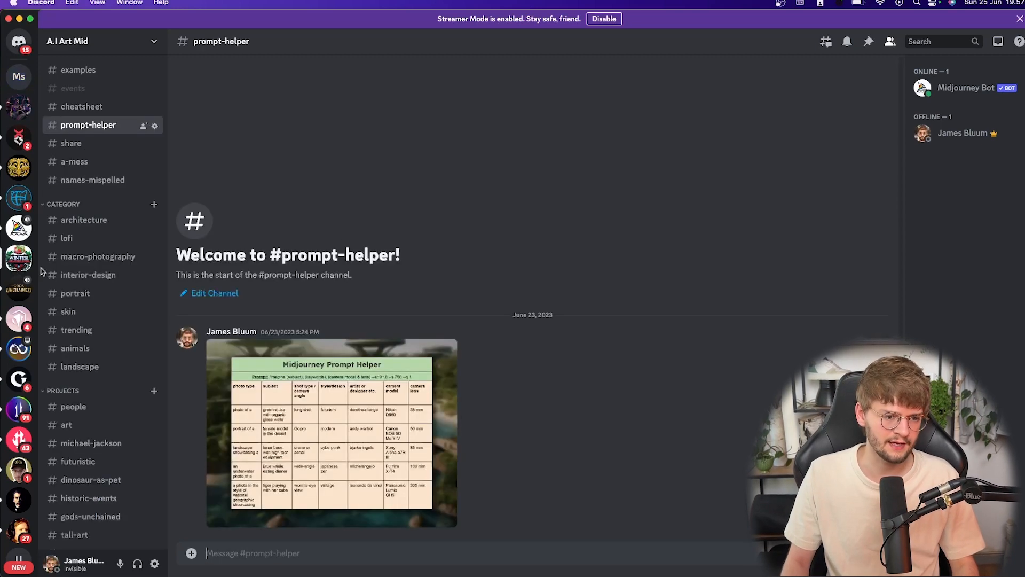
scroll(101, 241, down, 5)
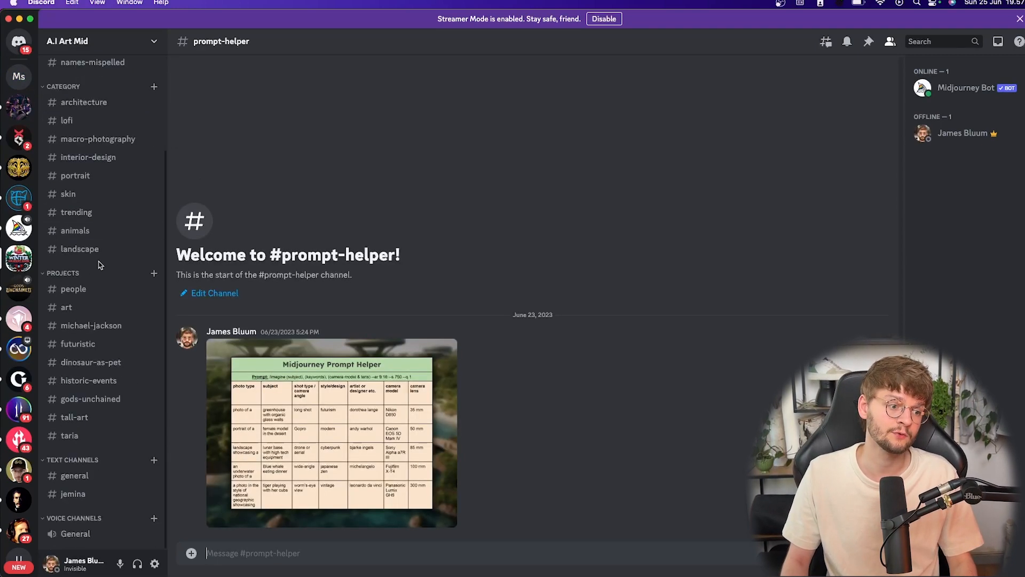
scroll(98, 266, up, 5)
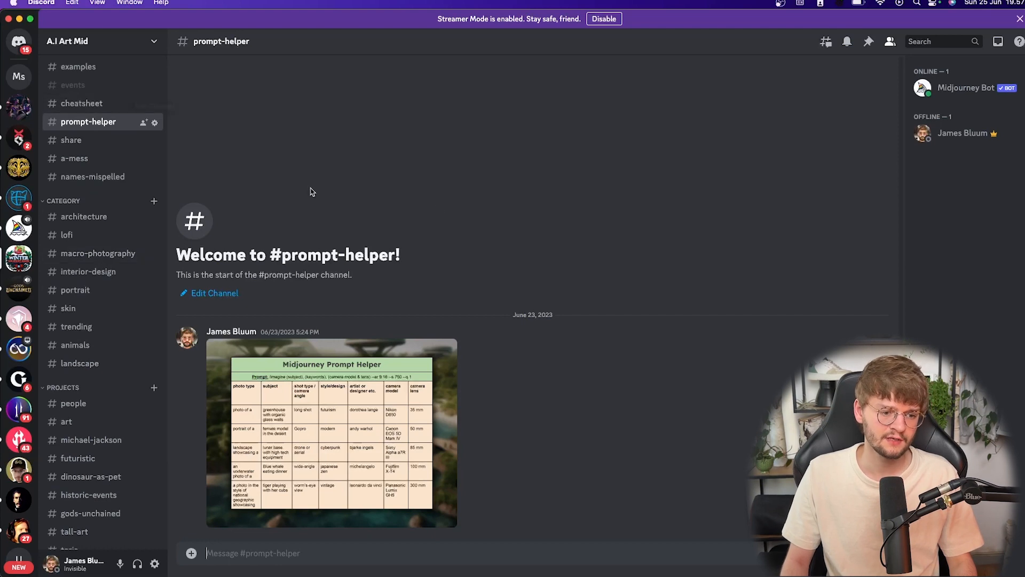
click(411, 386)
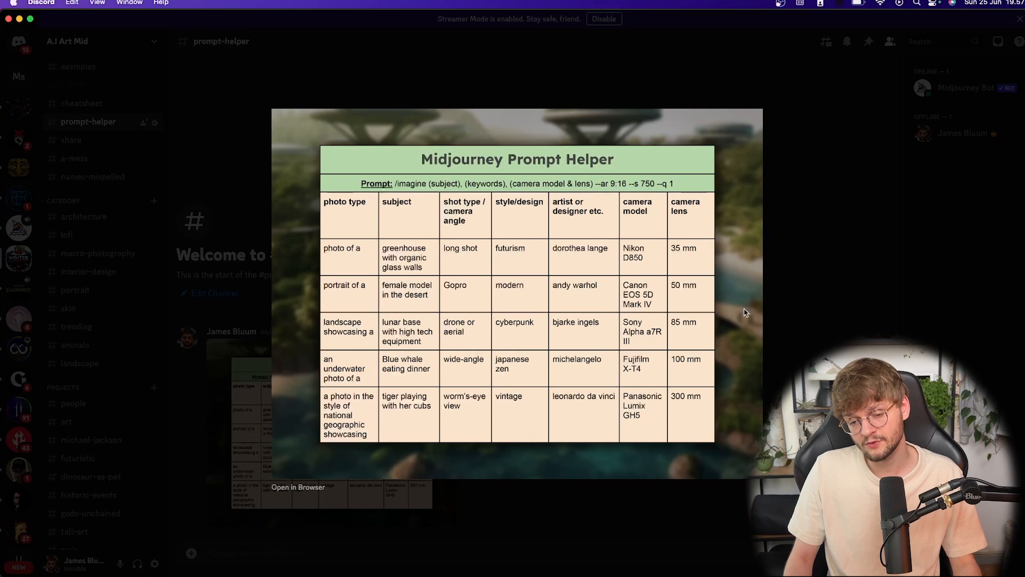
click(822, 301)
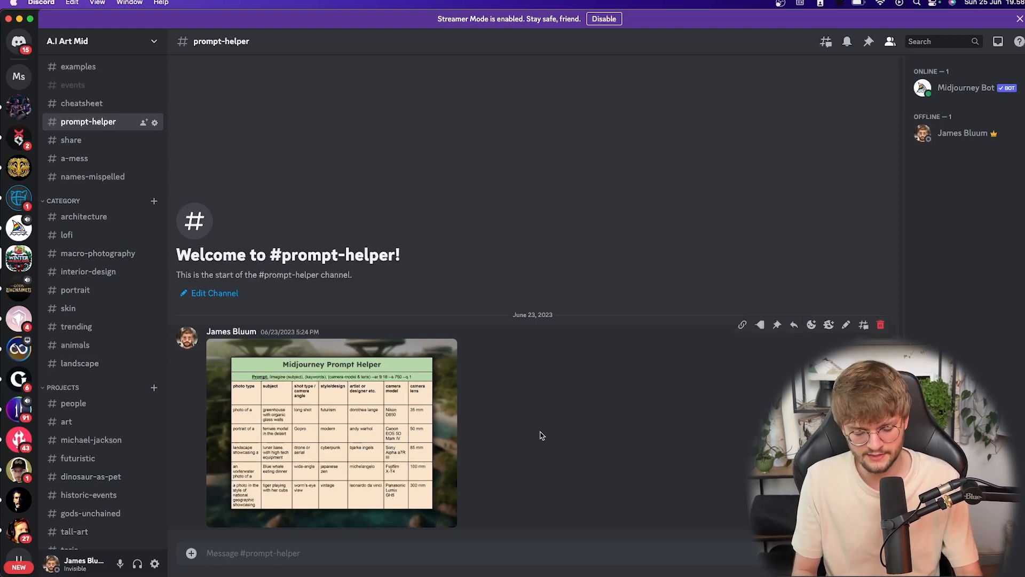
Generate images in the prompt-helper channel with the /imagine command and the prompt "a blue whale under water"
text(/)
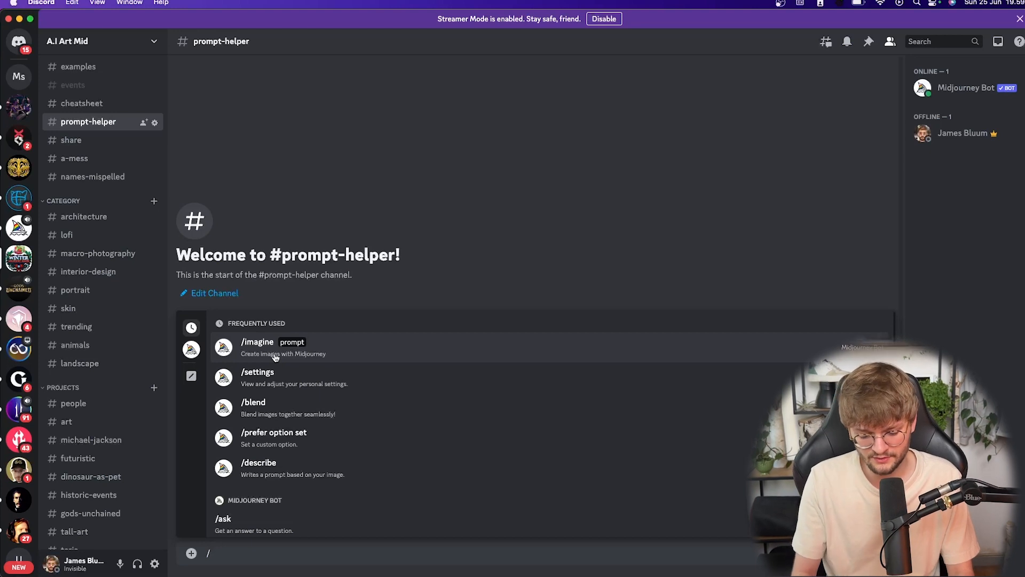
key(BackSpace)
text(/i)
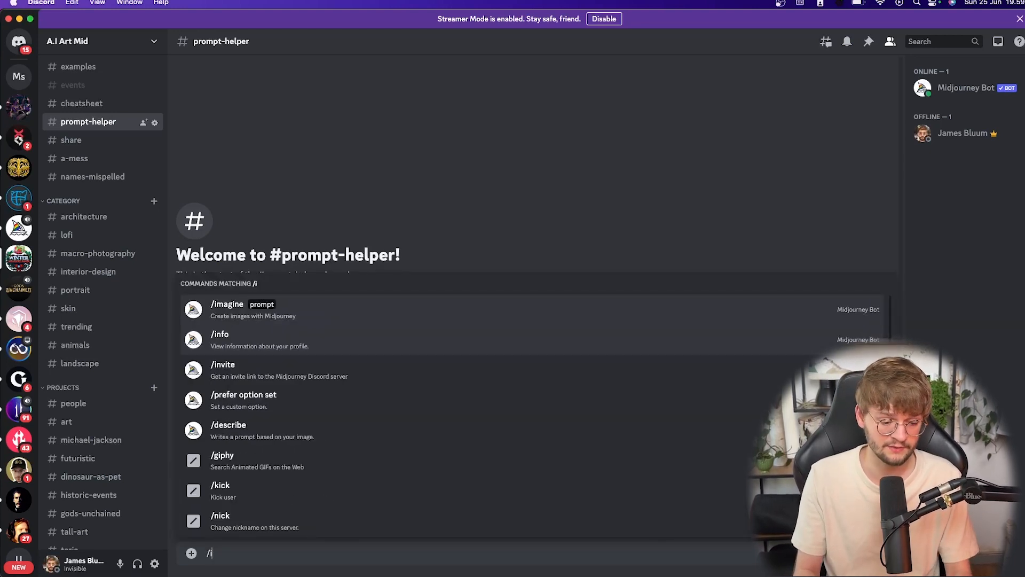
key(Tab)
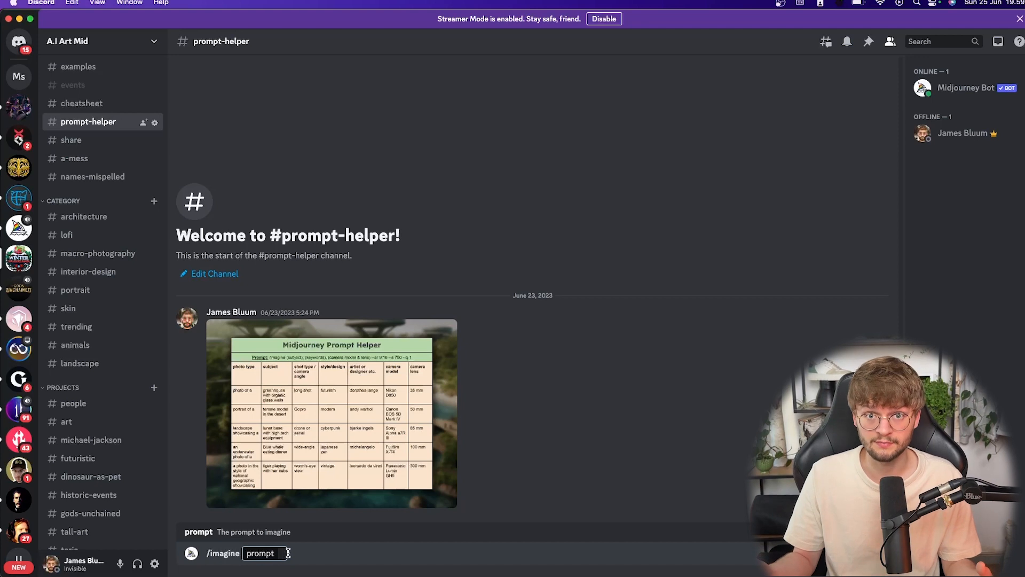
text(a blue whale under water)
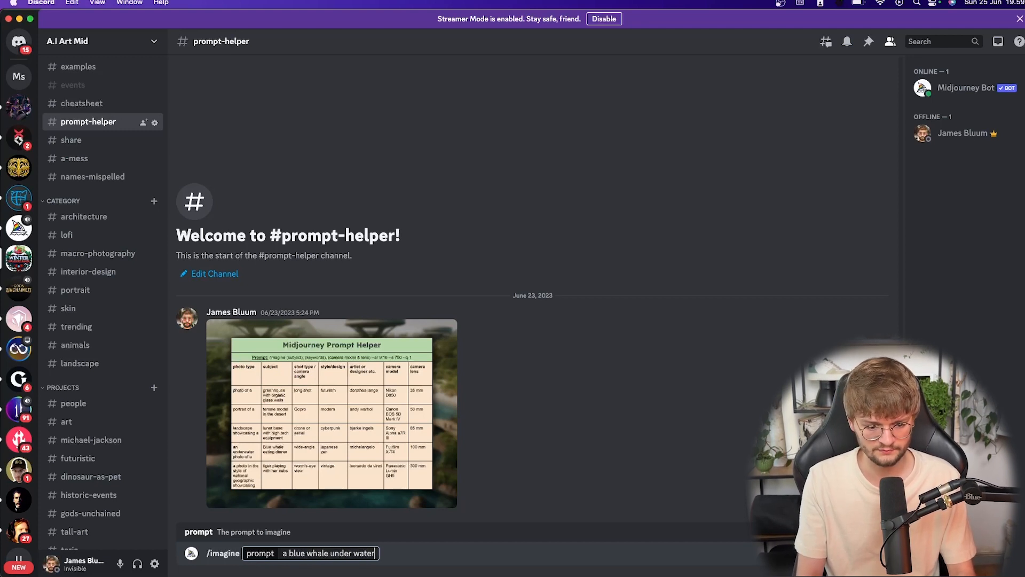
key(Return)
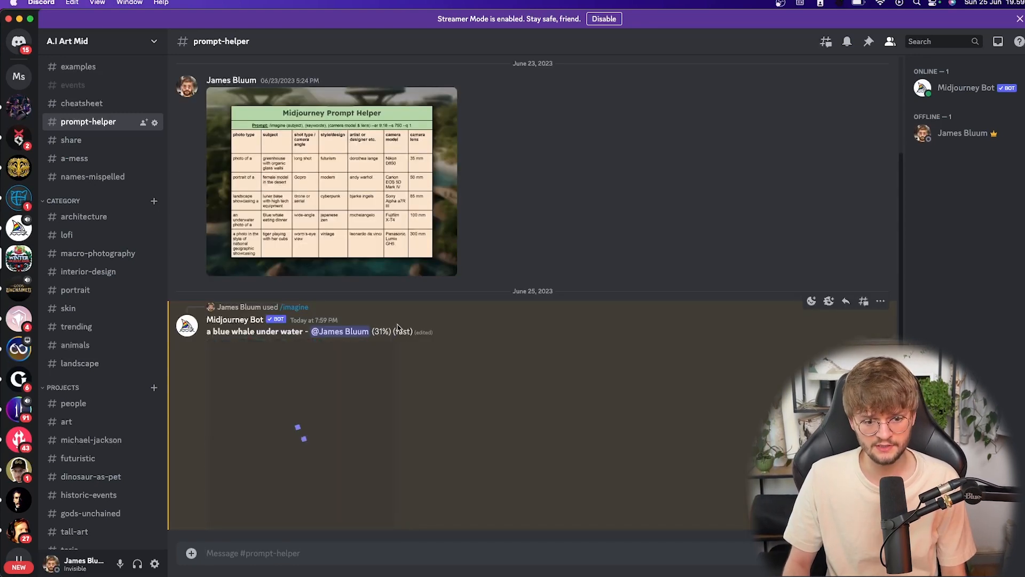
View the generated whale grid enlarged, then upscale its first image and inspect the upscaled result
drag(411, 333, 395, 332)
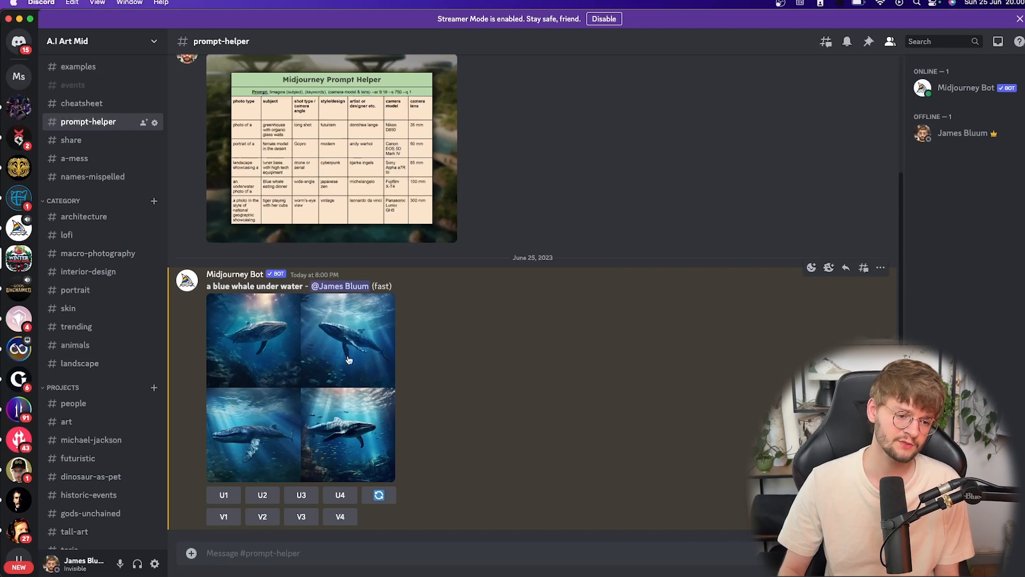
click(334, 370)
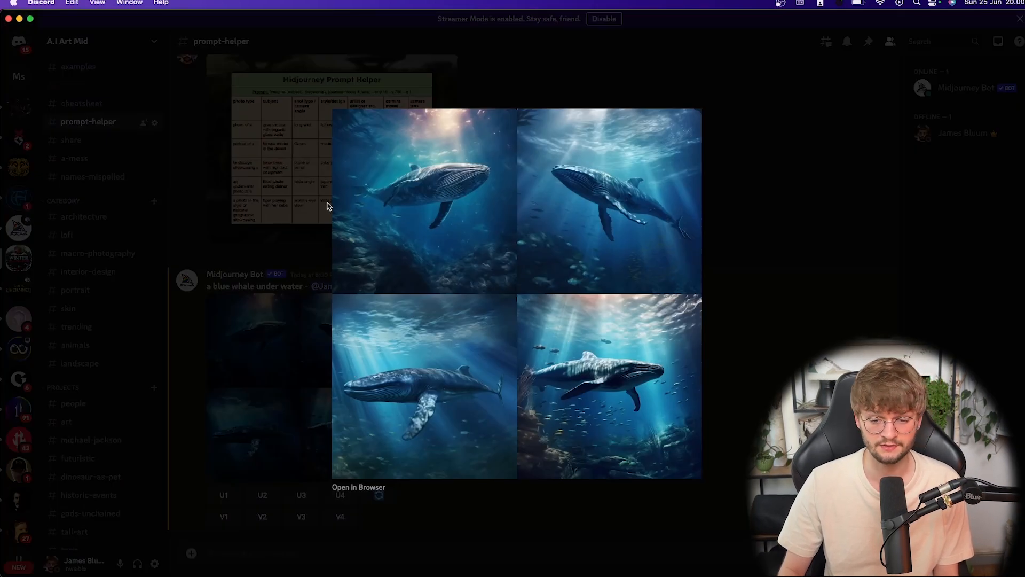
click(769, 356)
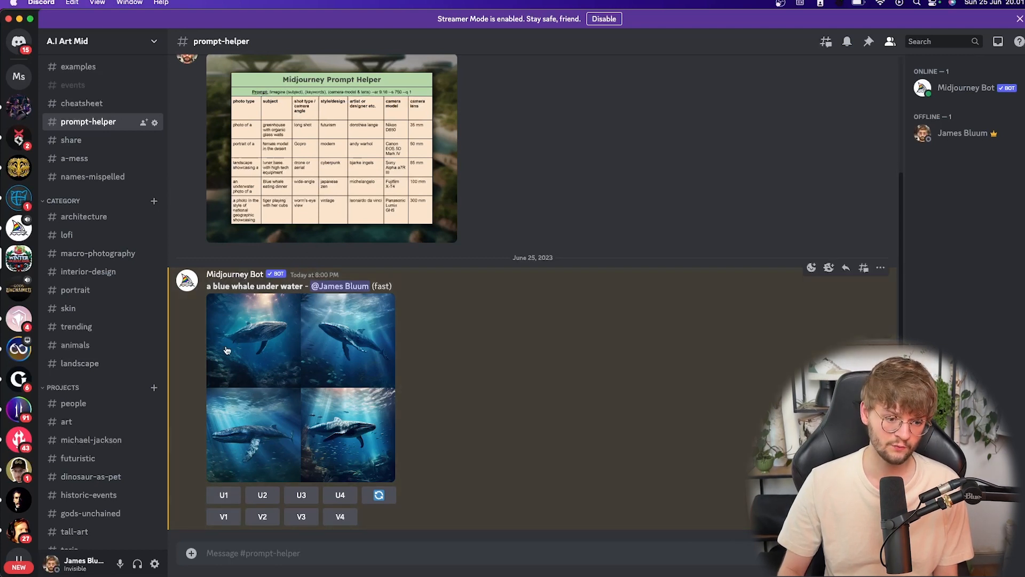
click(225, 495)
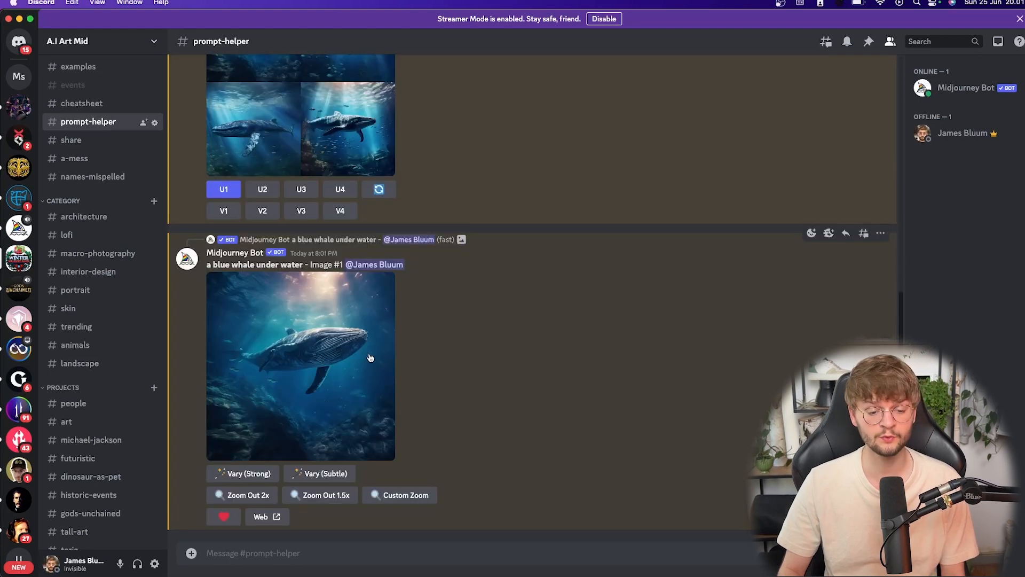
click(344, 355)
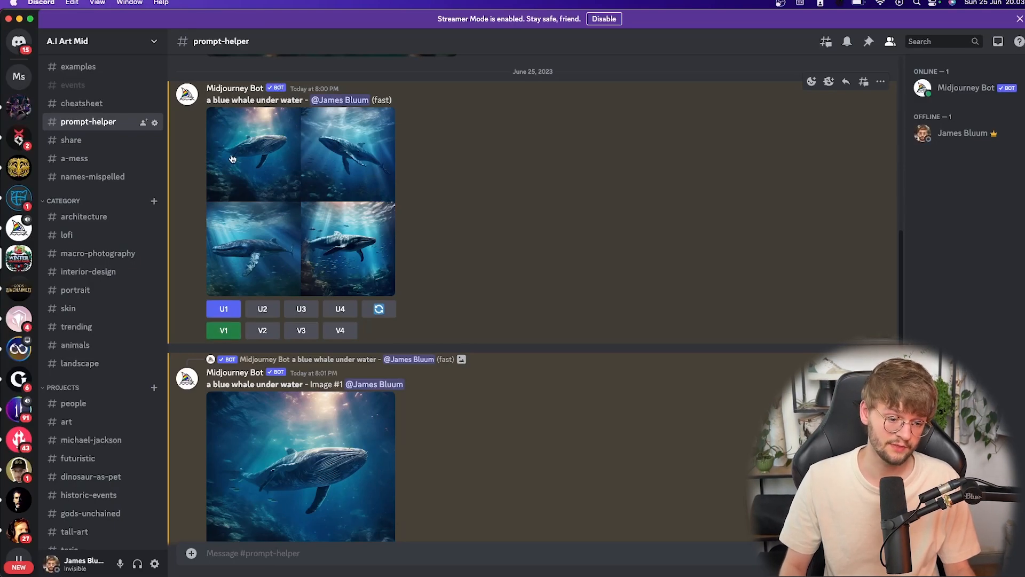
Examine the Remix Prompt for varying the first whale image and the prompt for regenerating the whole grid, submitting neither
click(223, 330)
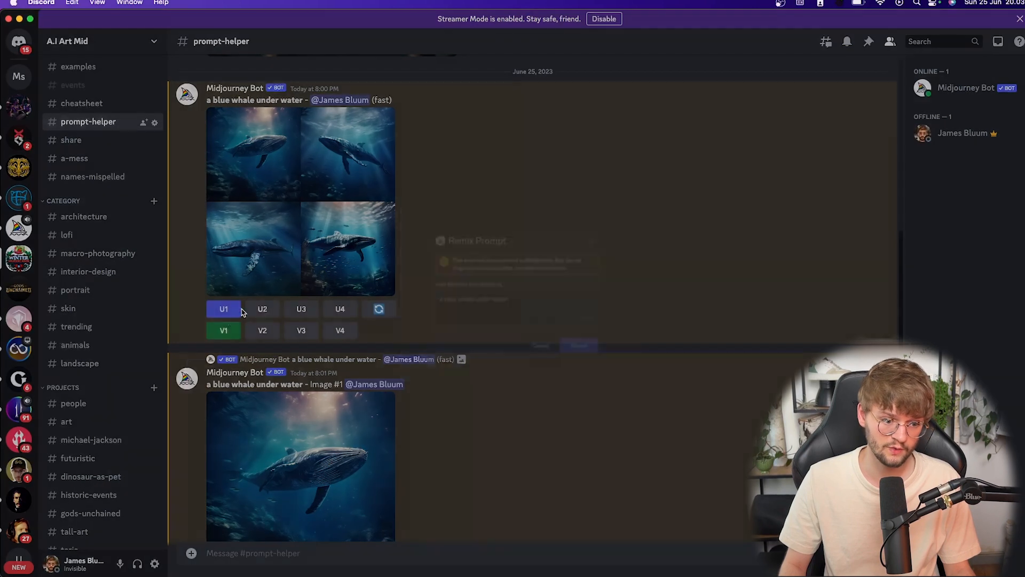
drag(511, 301, 410, 303)
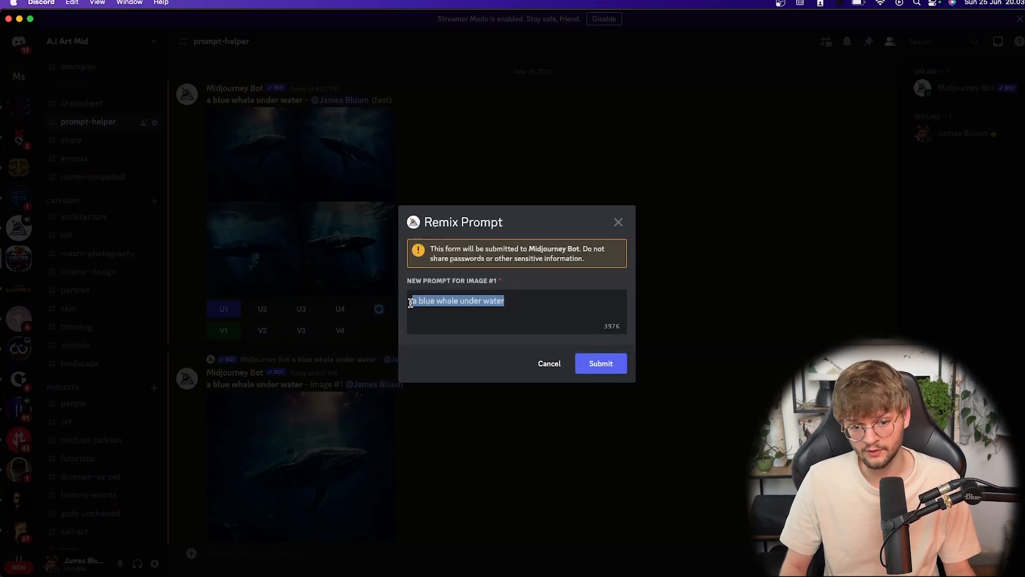
click(522, 299)
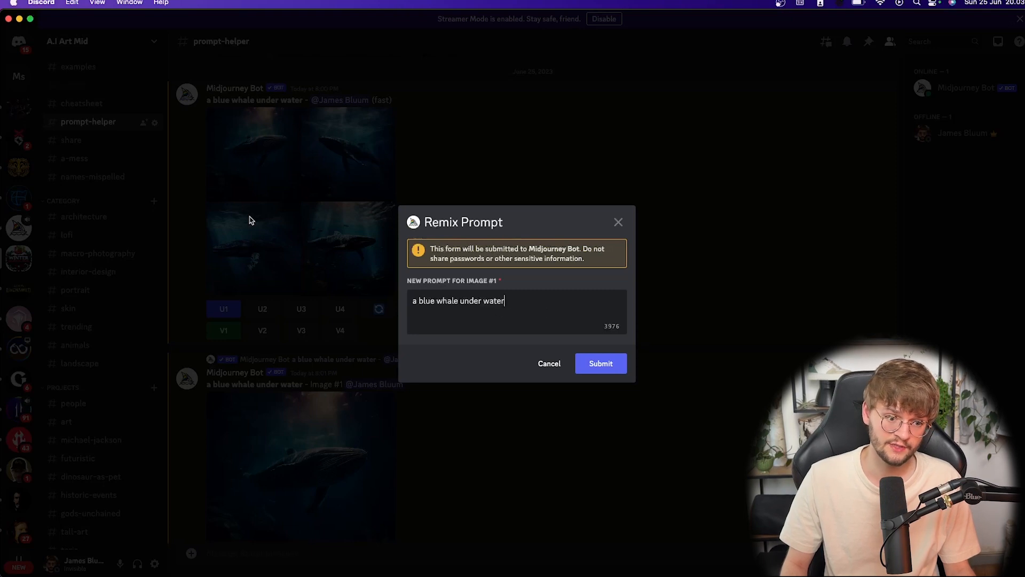
click(549, 363)
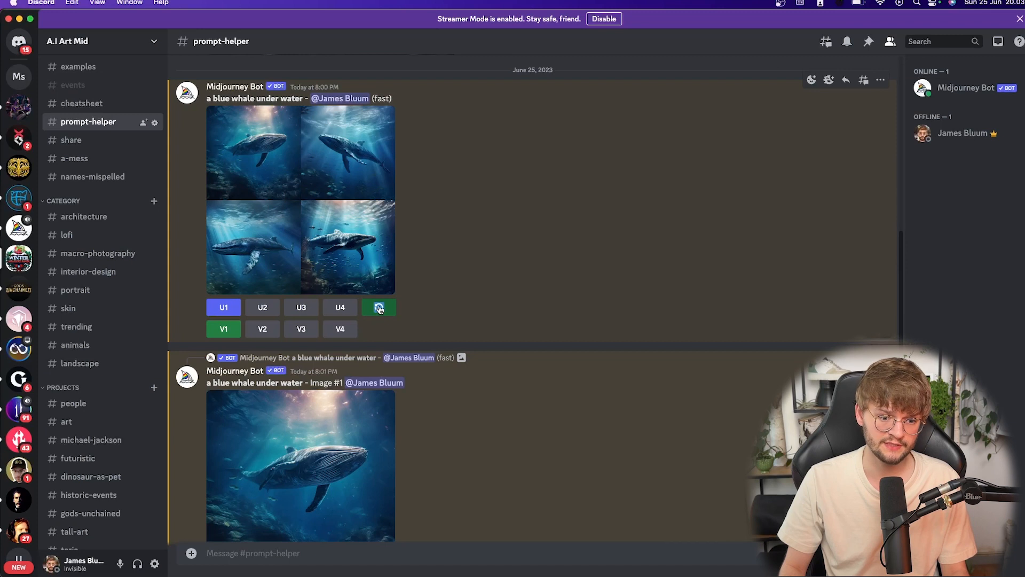
click(379, 309)
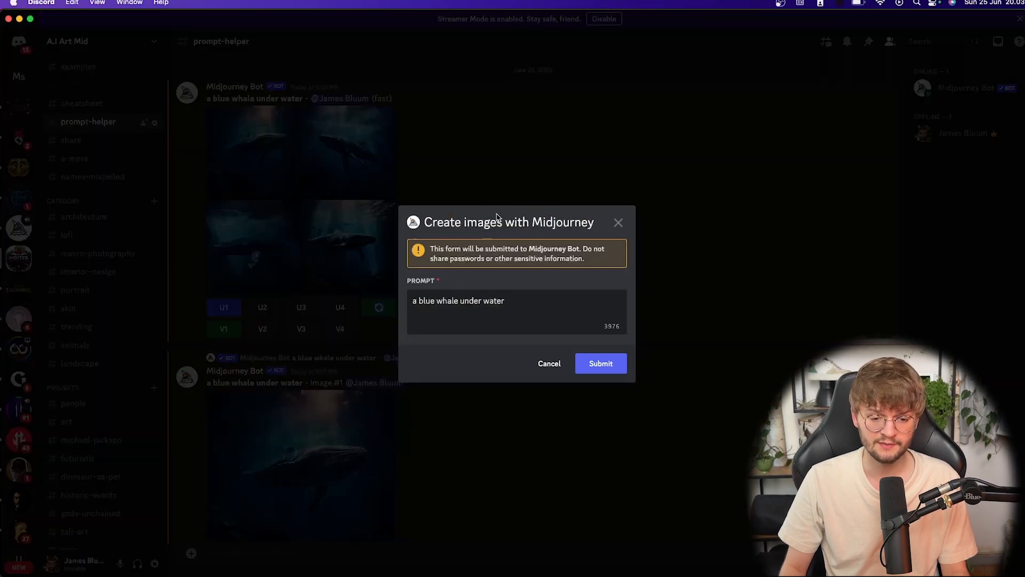
click(552, 367)
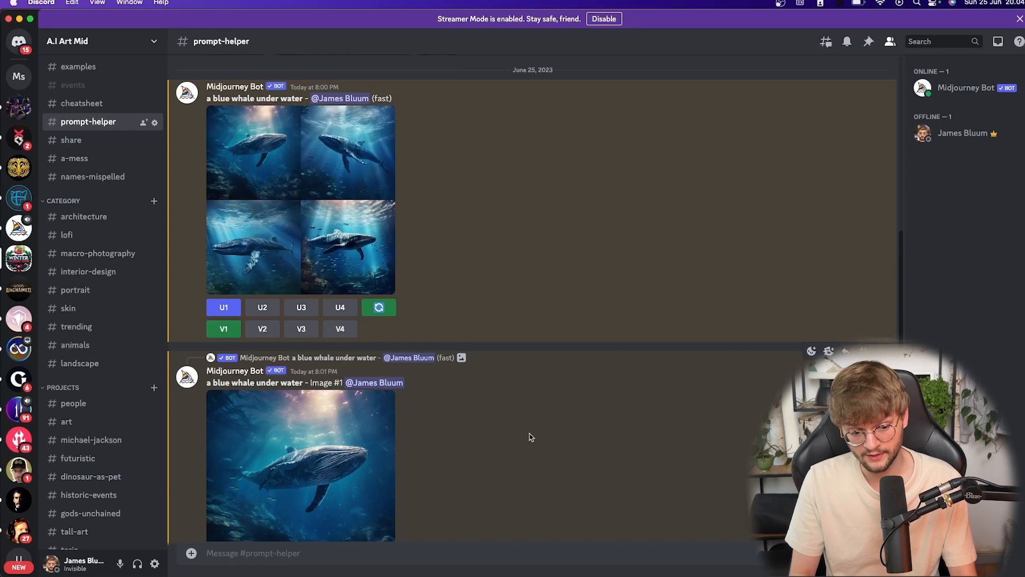
Generate another set with /imagine and the prompt "a blue whale under water, pixar", and view the resulting image grid
text(/)
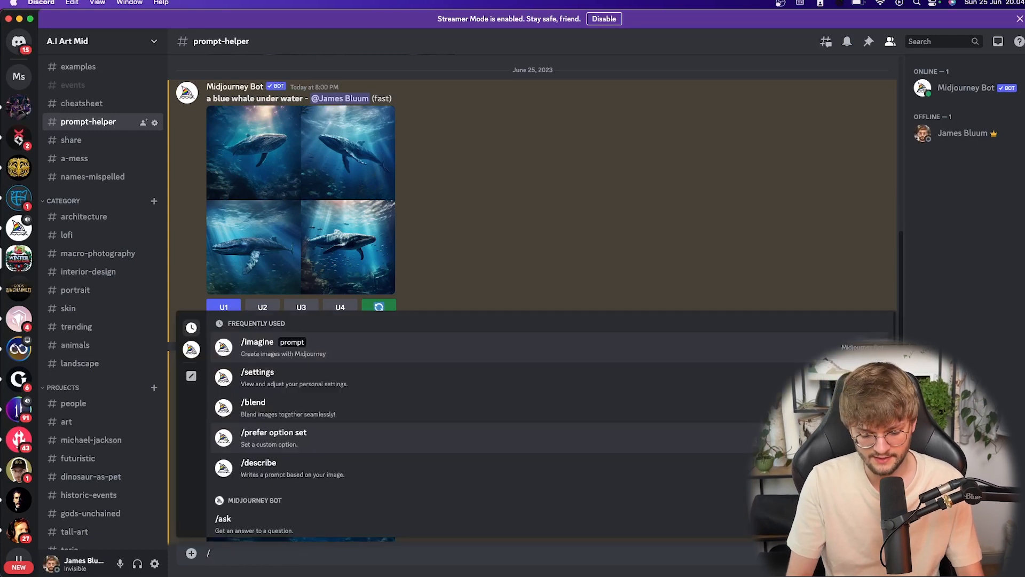
text(i)
key(Tab)
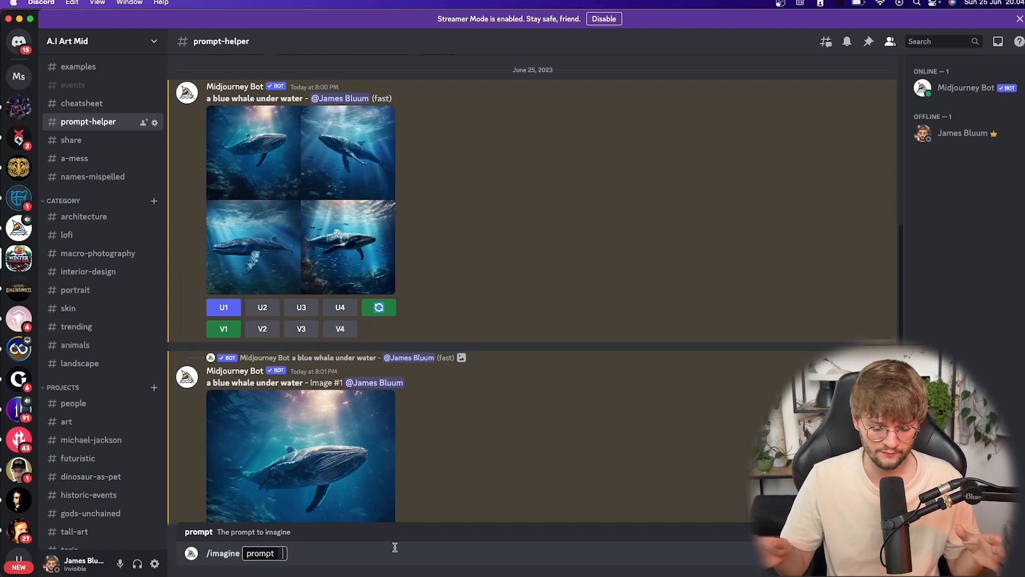
text(a b)
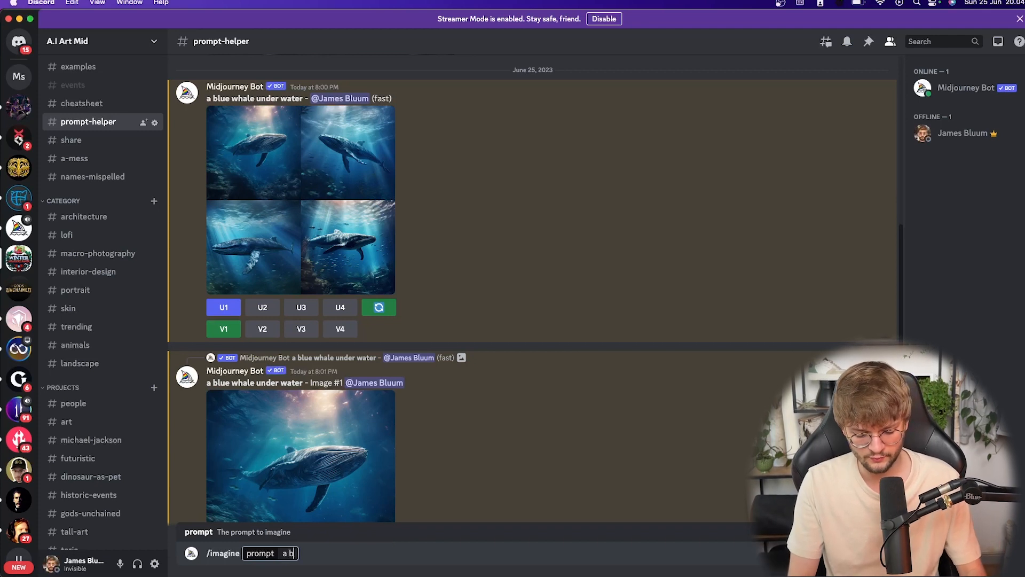
text(lue whale under water)
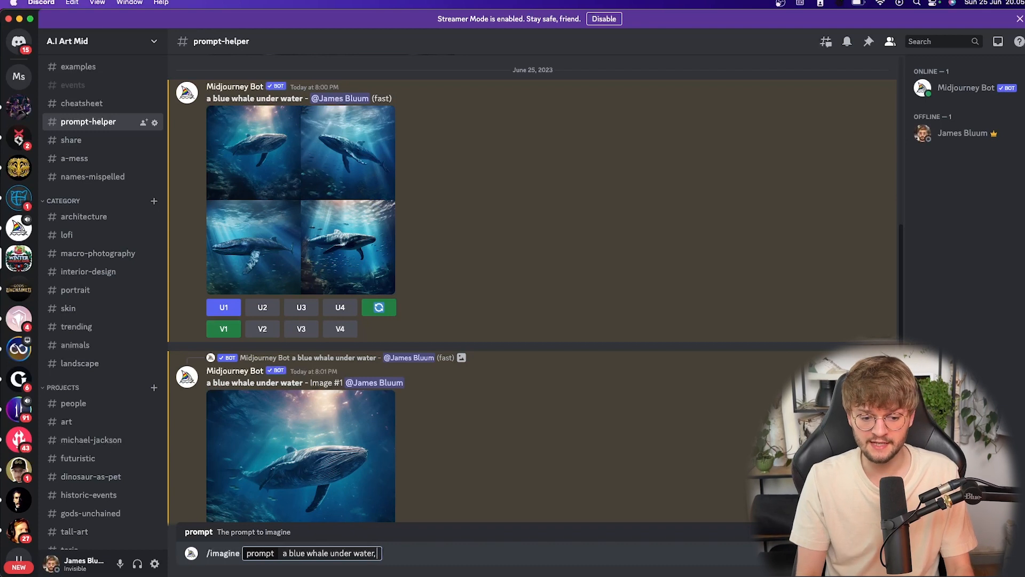
text(, pixar)
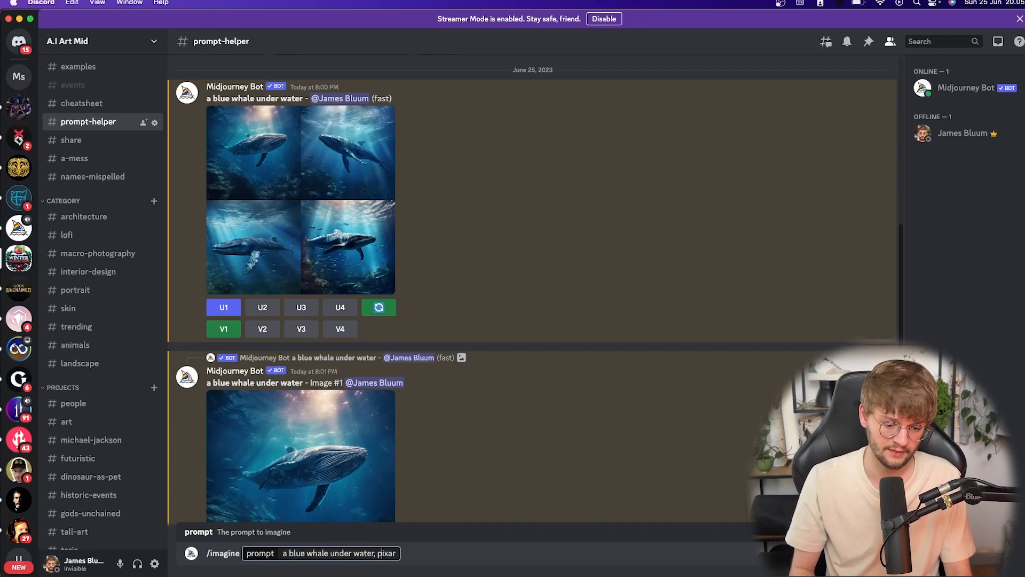
key(Return)
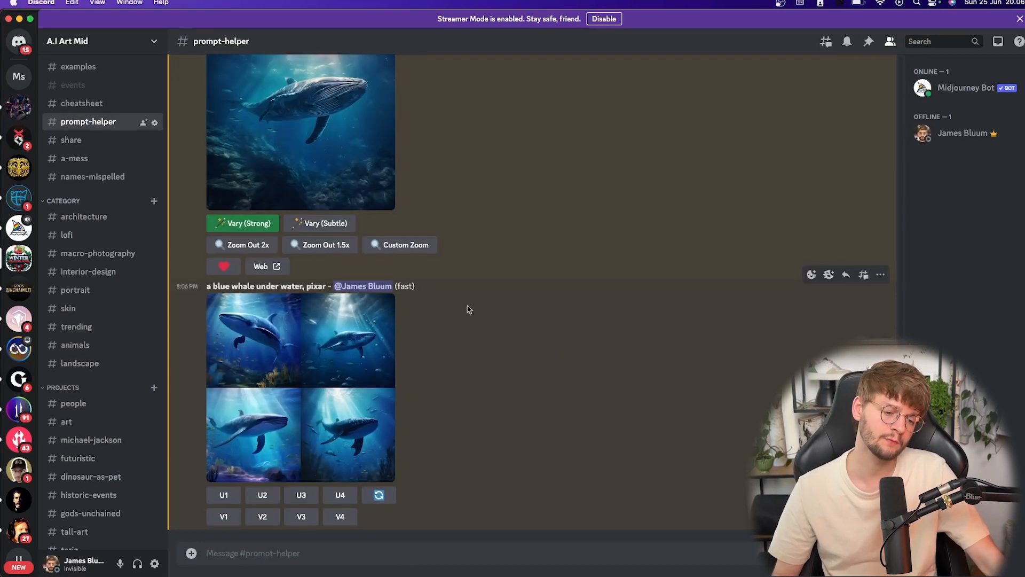
click(350, 340)
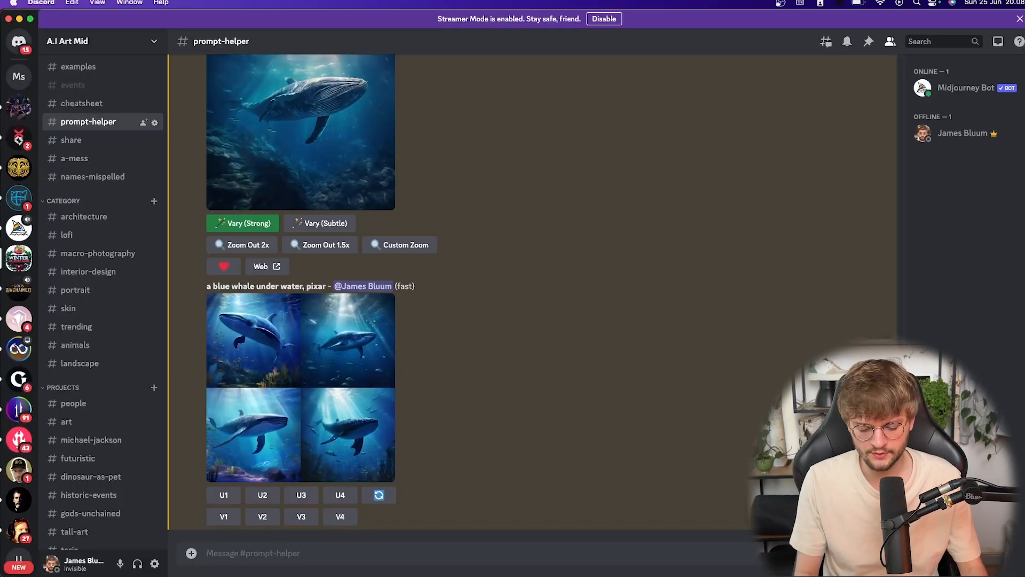
Bring up the Midjourney Bot's personal settings with the /settings command and select MJ version 5 as the model
text(/settings)
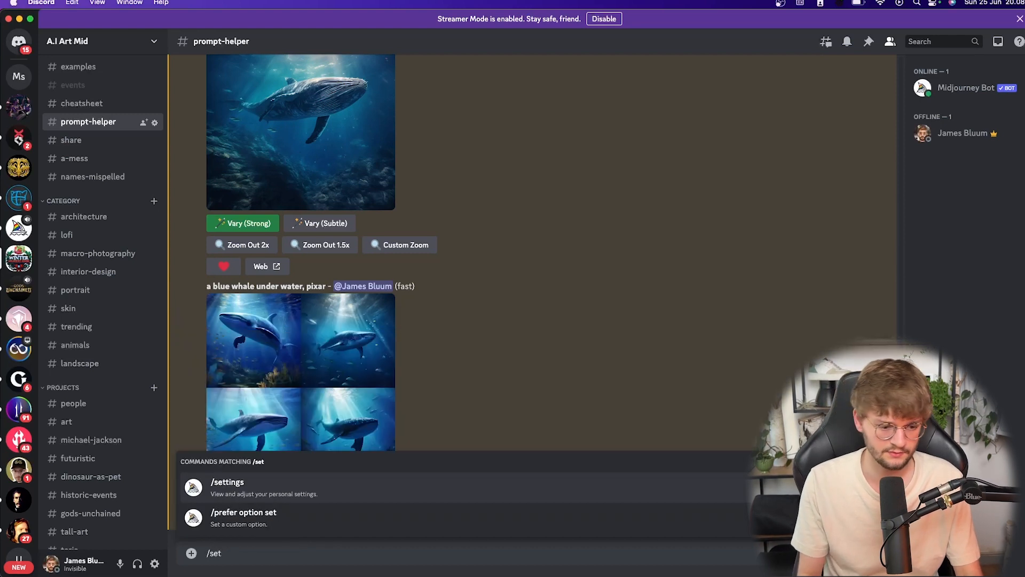
key(Return)
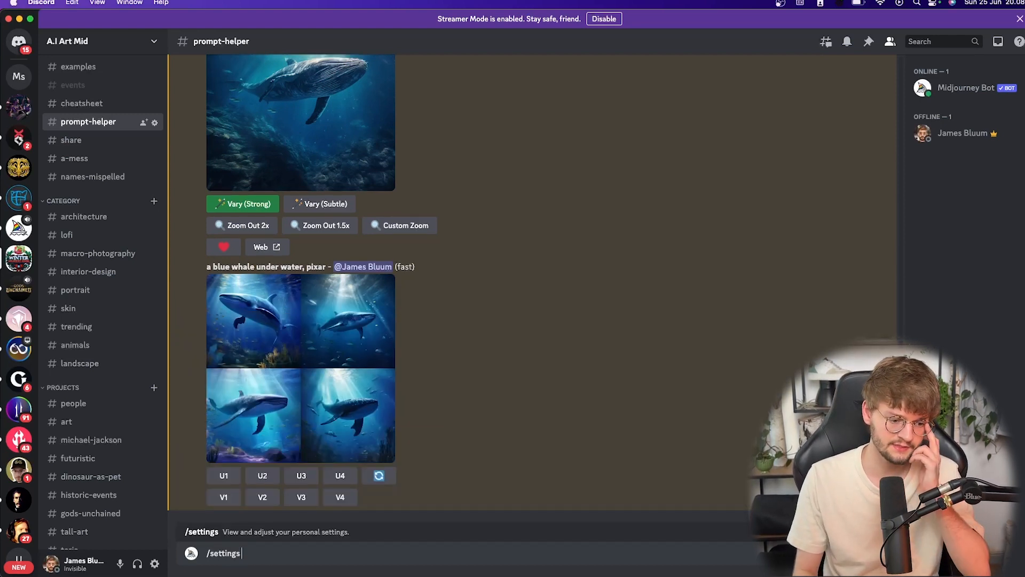
key(Return)
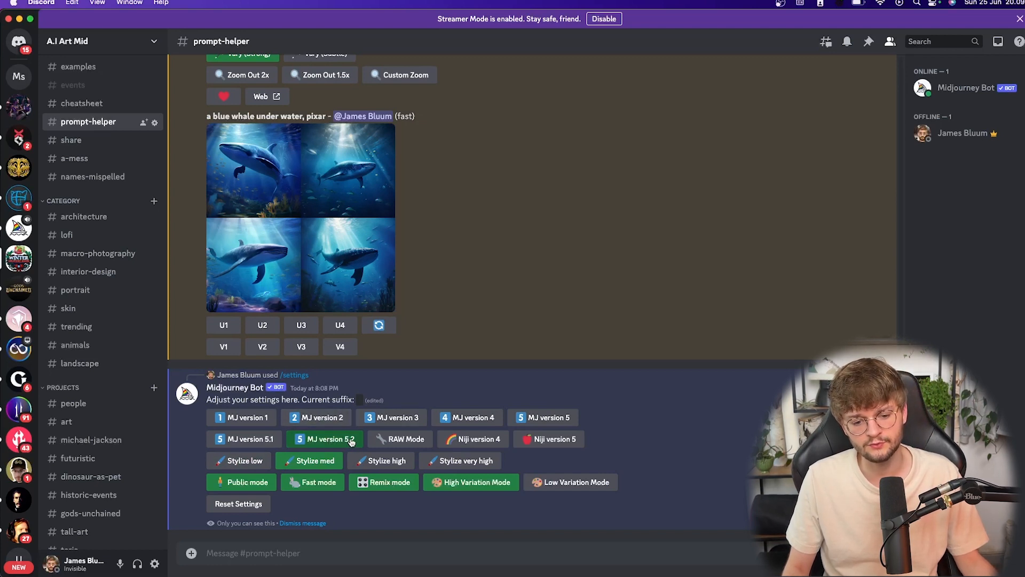
click(545, 420)
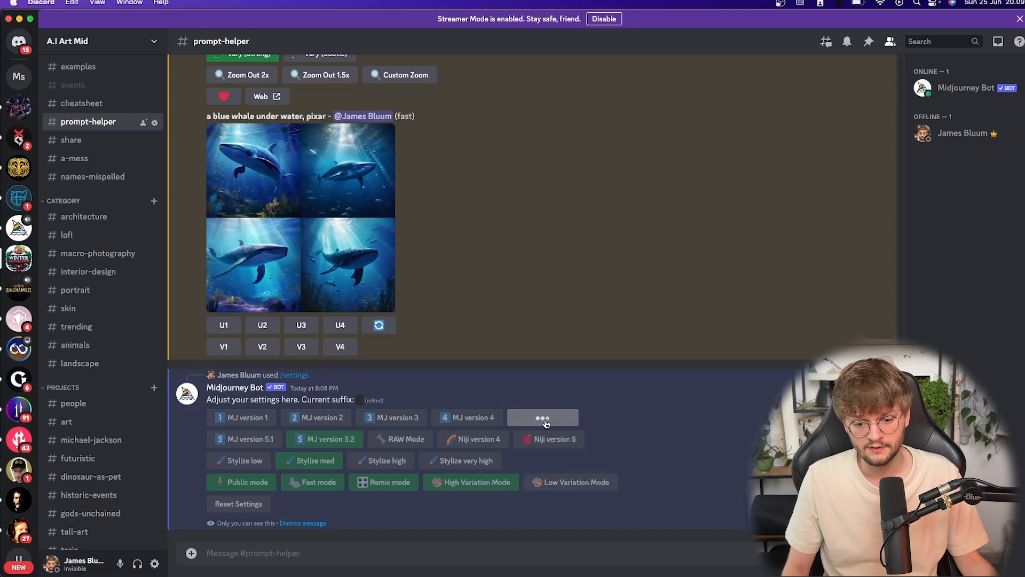
Set the model to MJ version 5.2, trying RAW Mode and Niji version 5 as well, and switch Fast mode off and on again
click(326, 439)
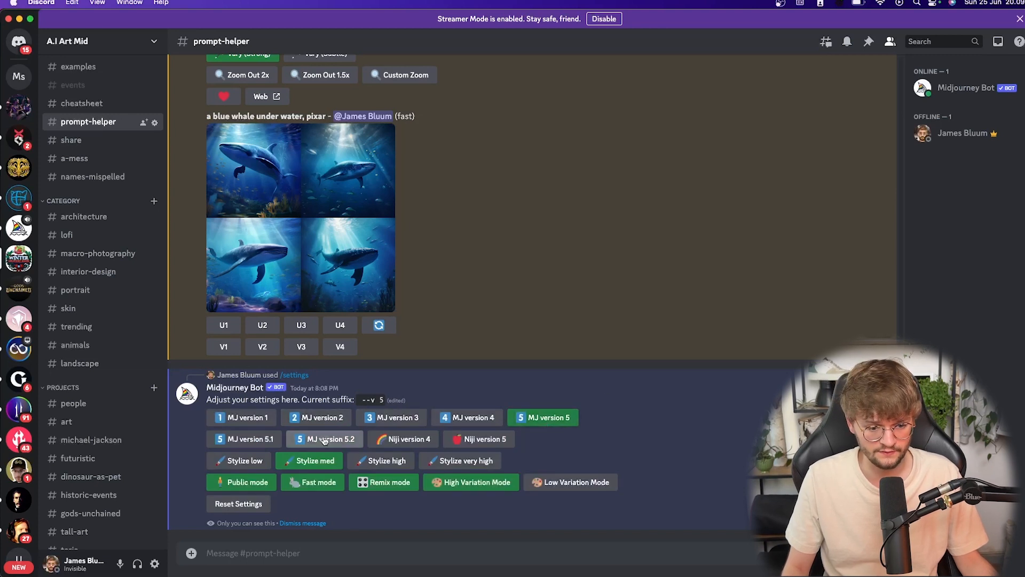
click(382, 443)
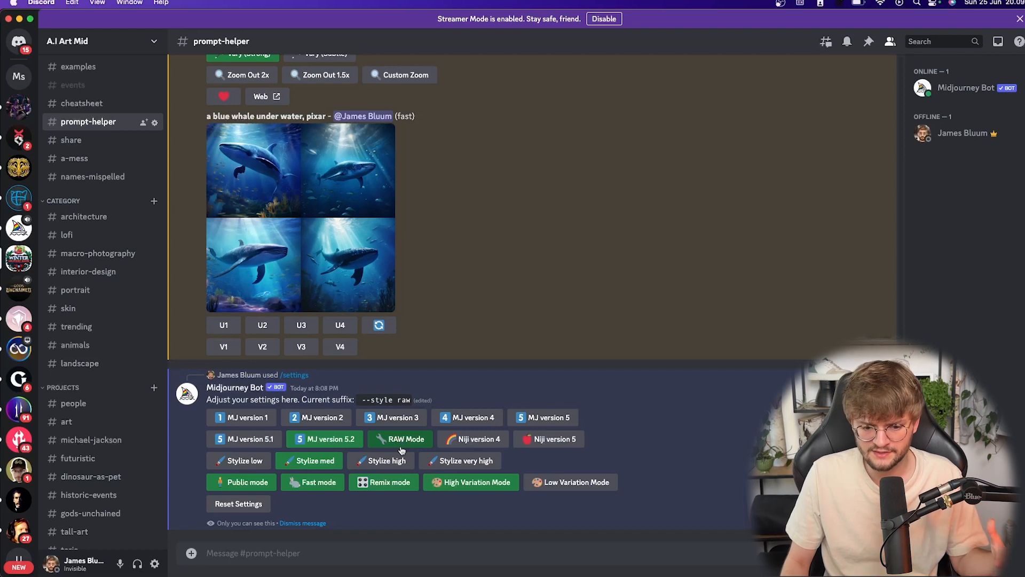
click(566, 439)
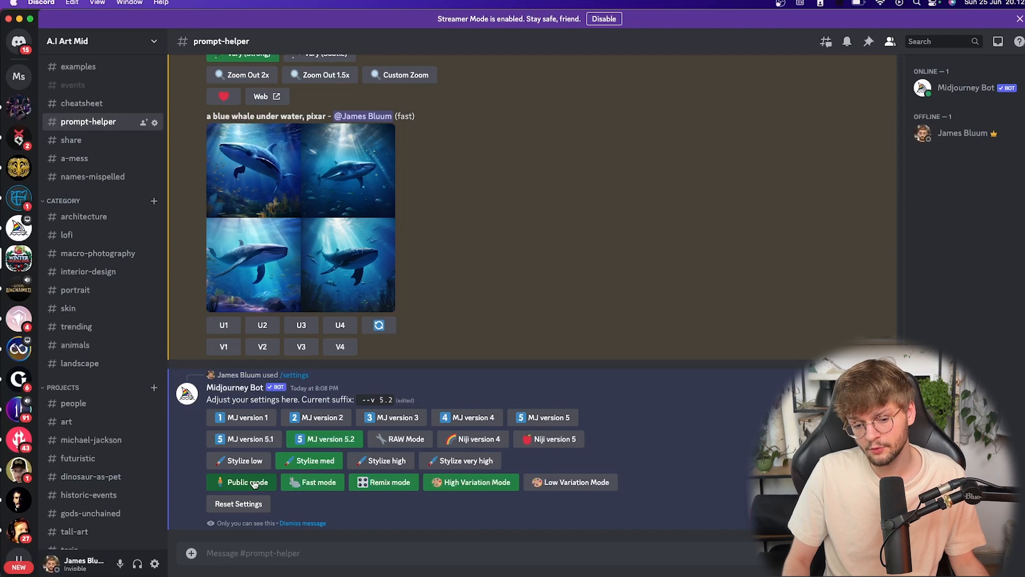
click(321, 483)
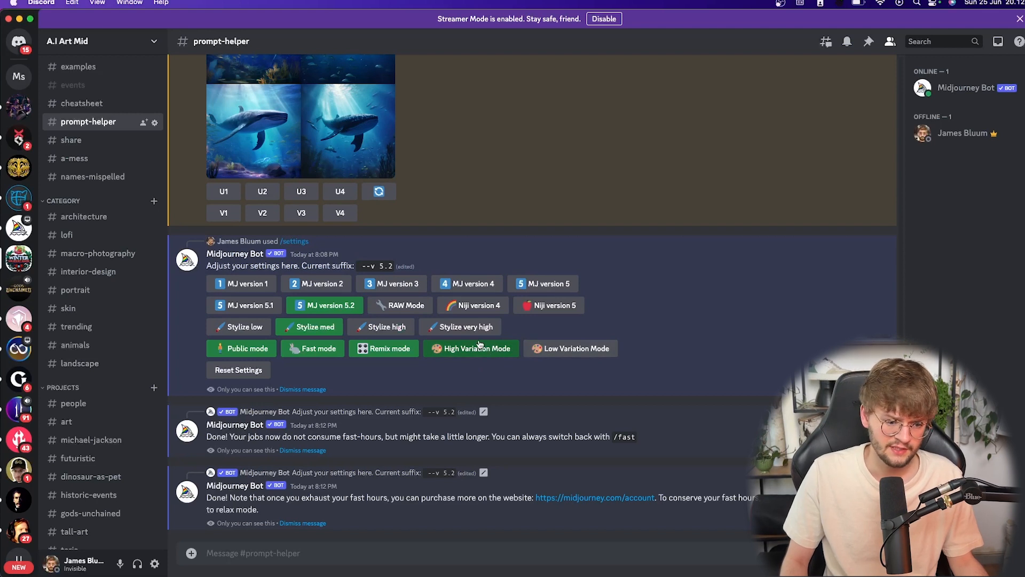
scroll(282, 149, up, 2)
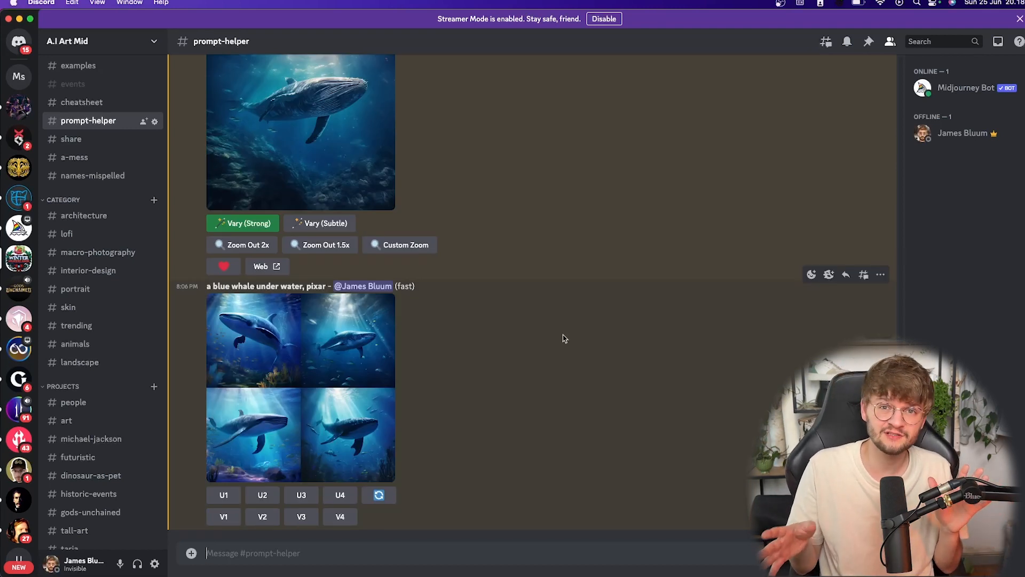
Switch to the Midjourney documentation in Chrome and read how the --ar parameter works on the Aspect Ratios page
key(ctrl+Up)
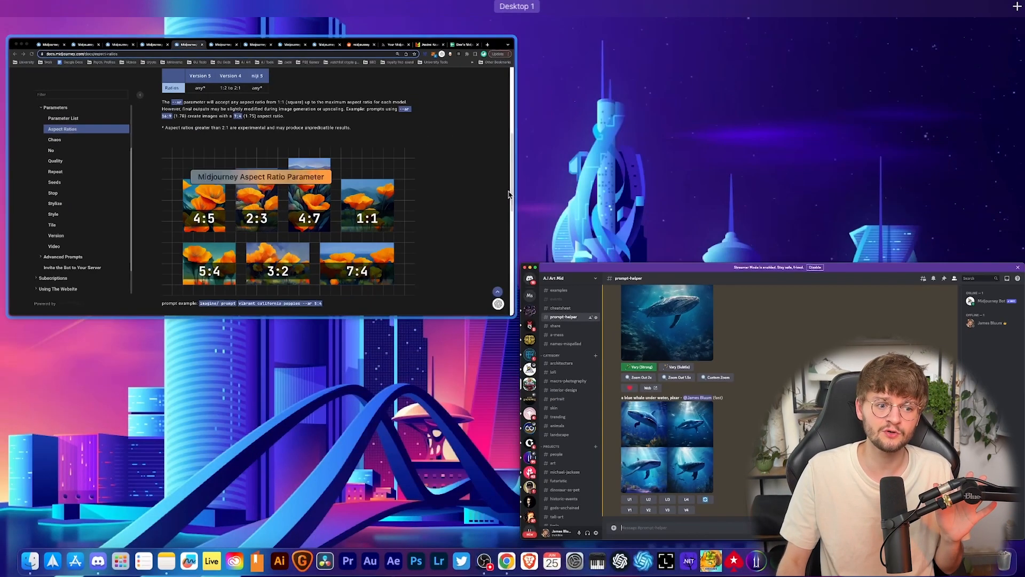
click(275, 185)
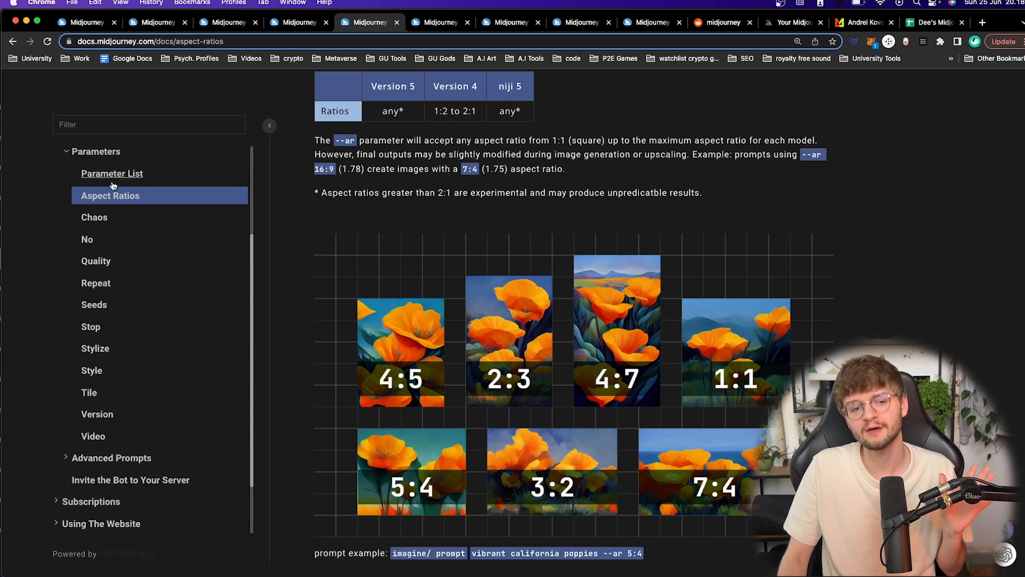
scroll(418, 215, down, 1)
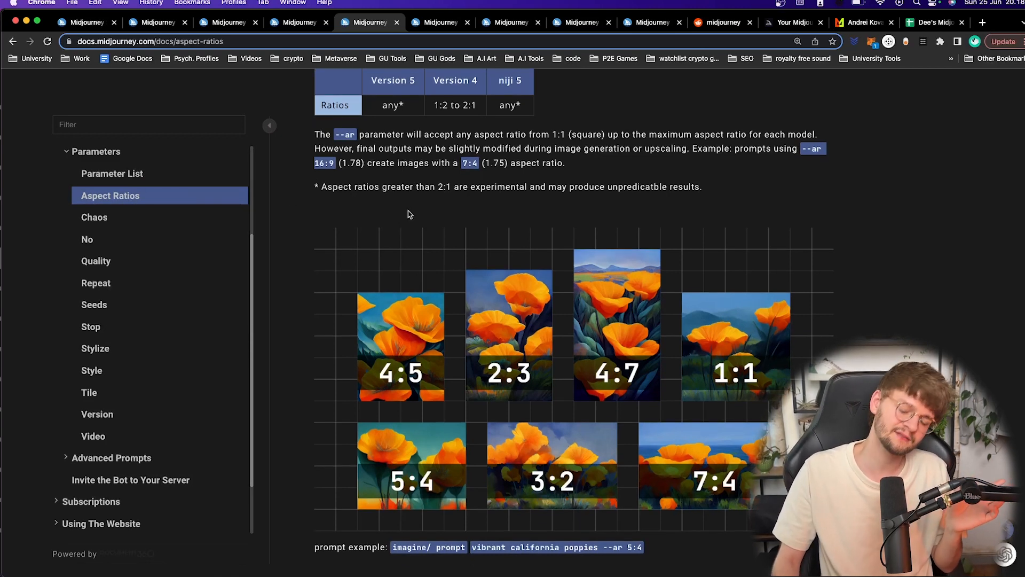
scroll(510, 235, up, 1)
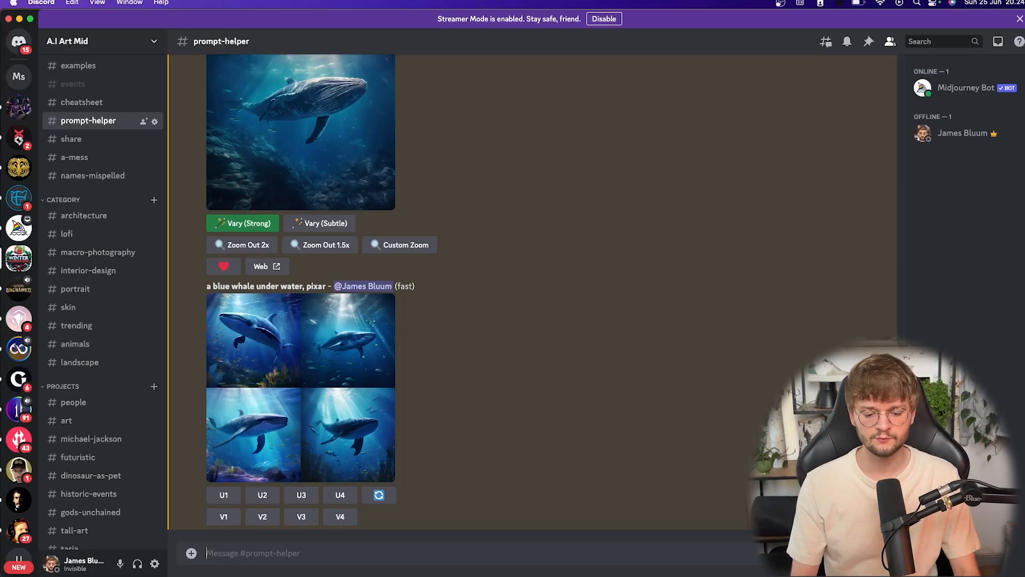
Back in Discord's prompt-helper channel, generate images with /imagine and the prompt "a blue whale under --ar 4:5"
text(/ima)
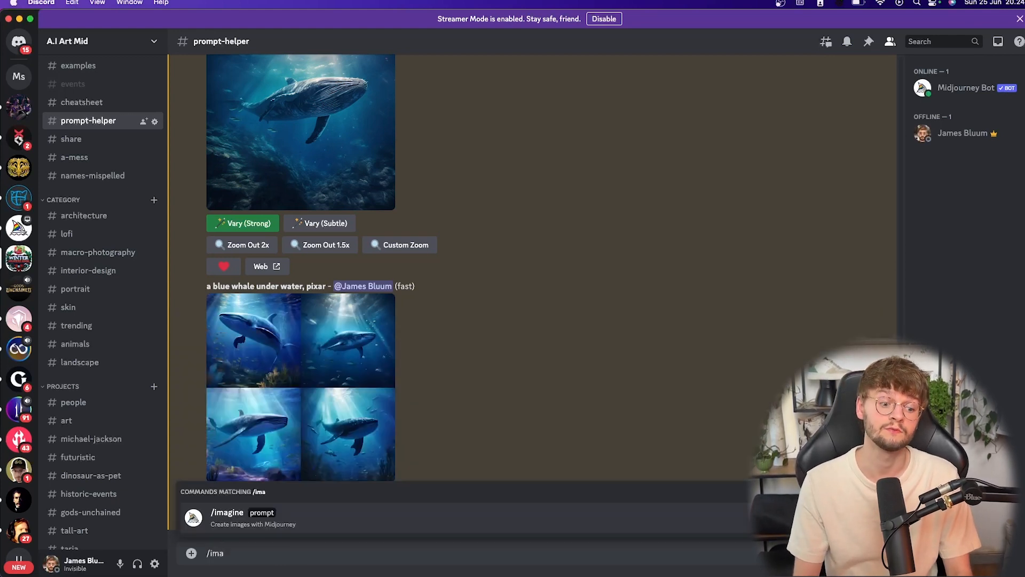
key(Return)
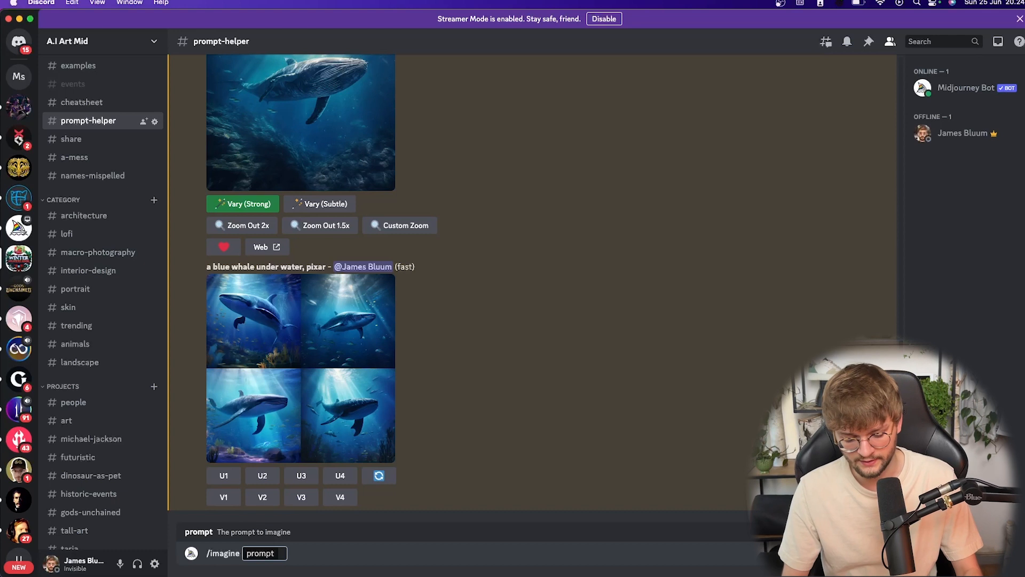
text(a blue)
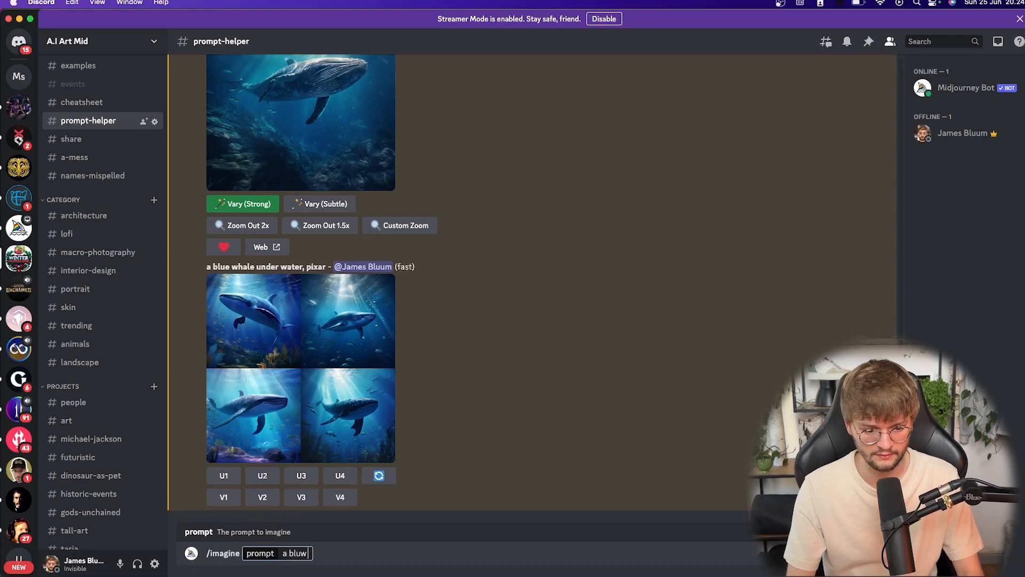
text( whale unde)
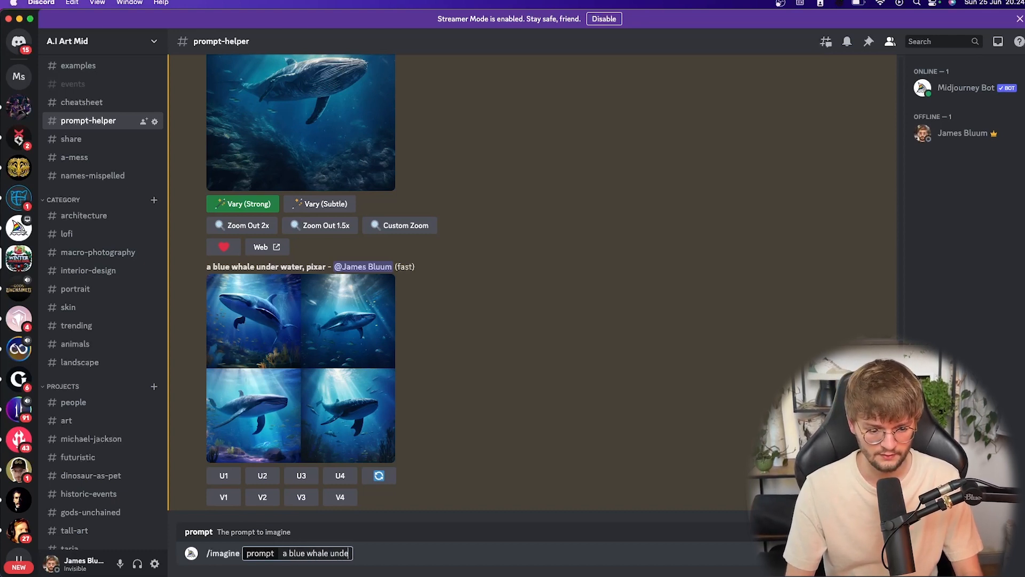
text(r --ar)
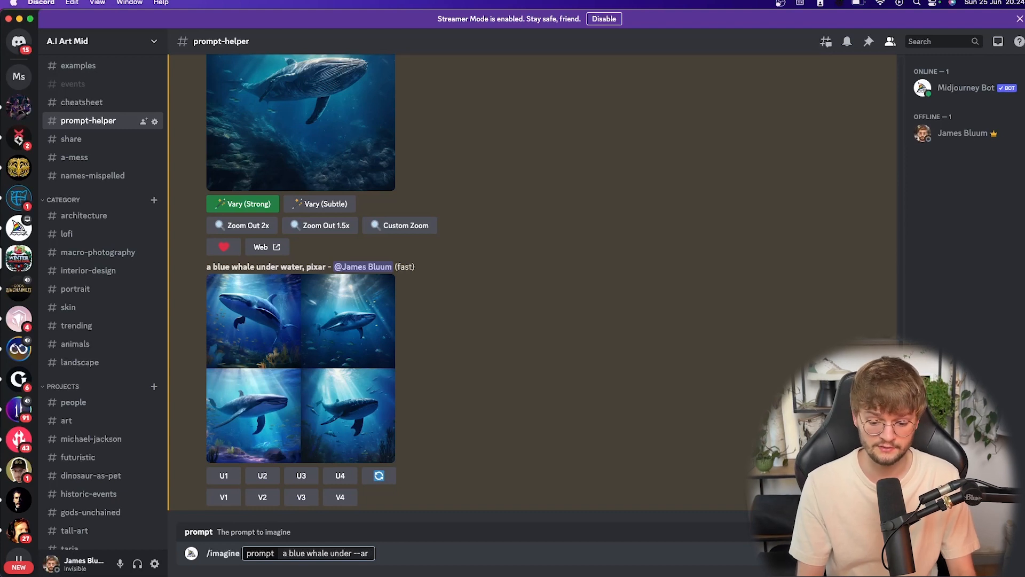
text( 4:5)
key(Return)
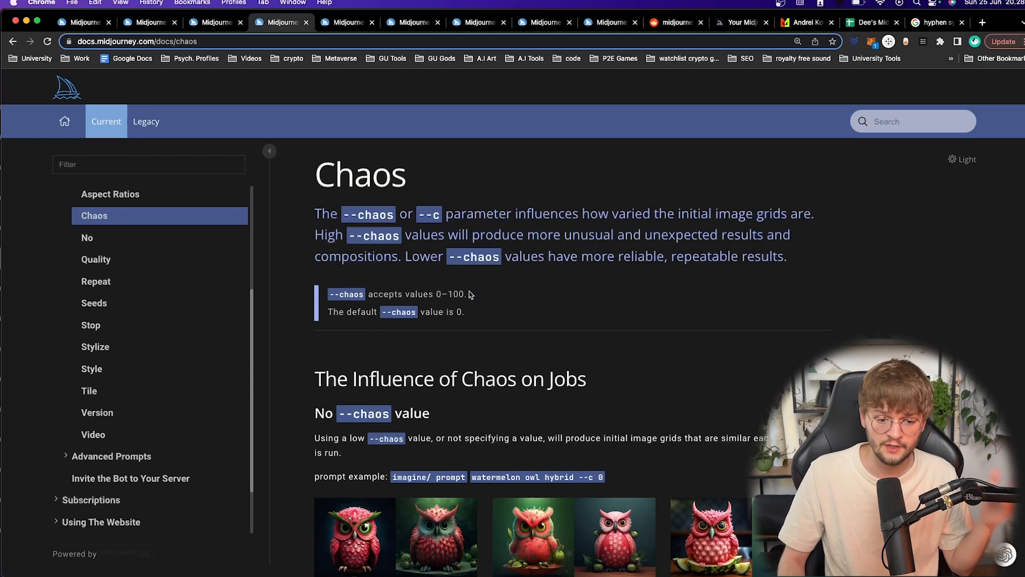
In the Midjourney documentation in Chrome, examine the Chaos page and compare the example grids for no, low, moderate and high --chaos values
scroll(468, 295, down, 3)
scroll(467, 295, down, 3)
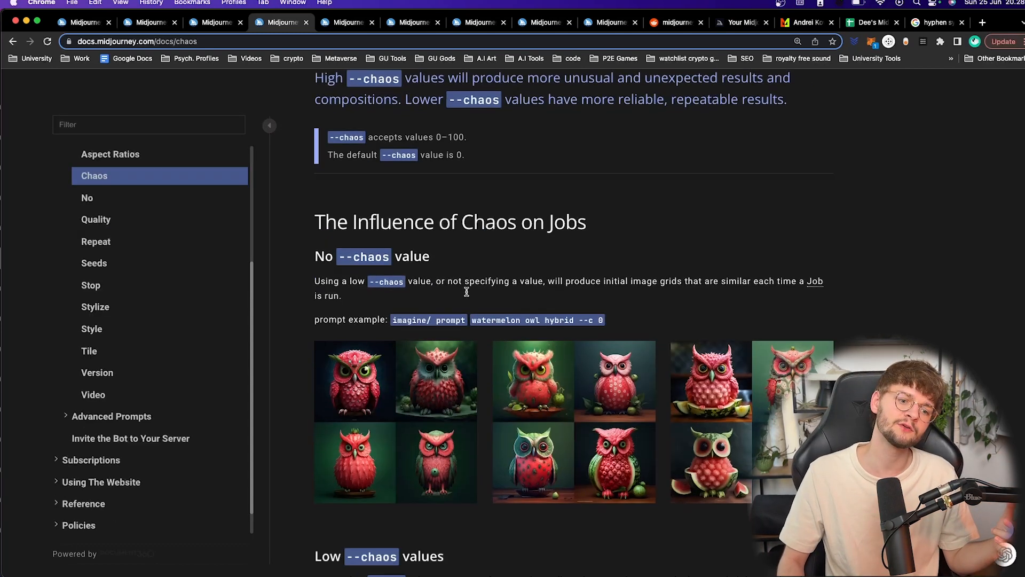
scroll(467, 292, up, 5)
scroll(534, 288, down, 4)
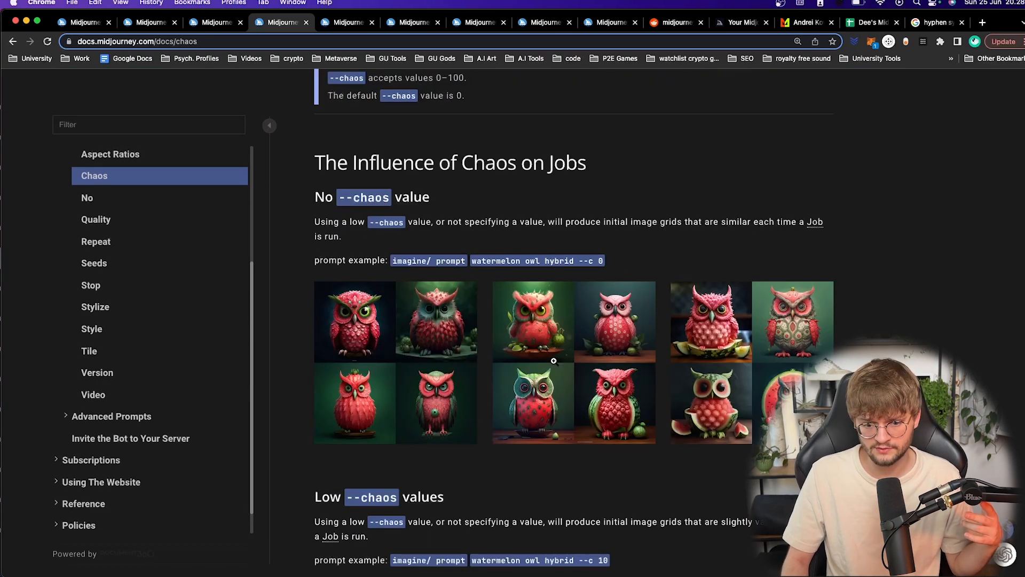
scroll(534, 347, down, 9)
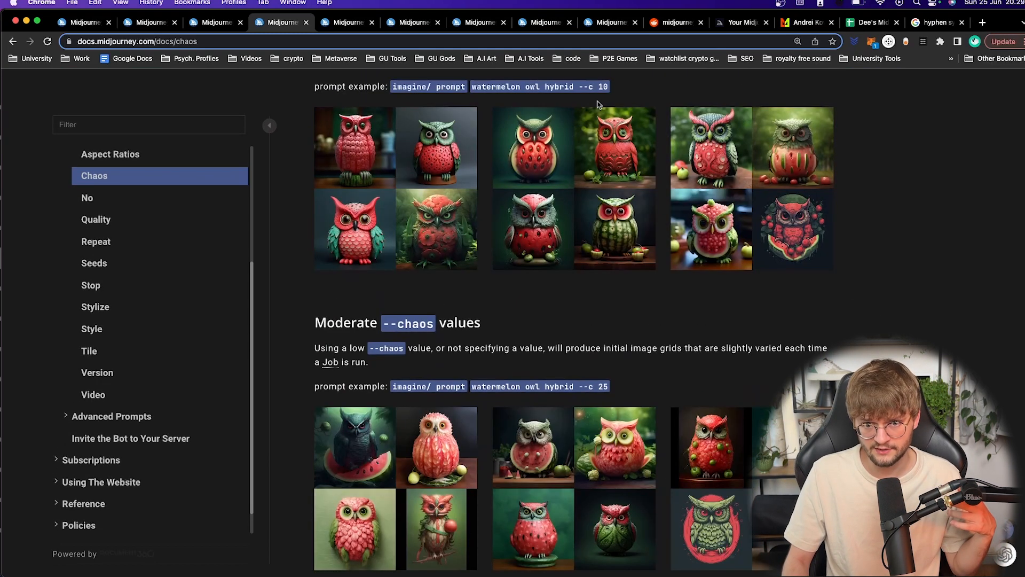
scroll(565, 281, down, 2)
scroll(561, 306, down, 5)
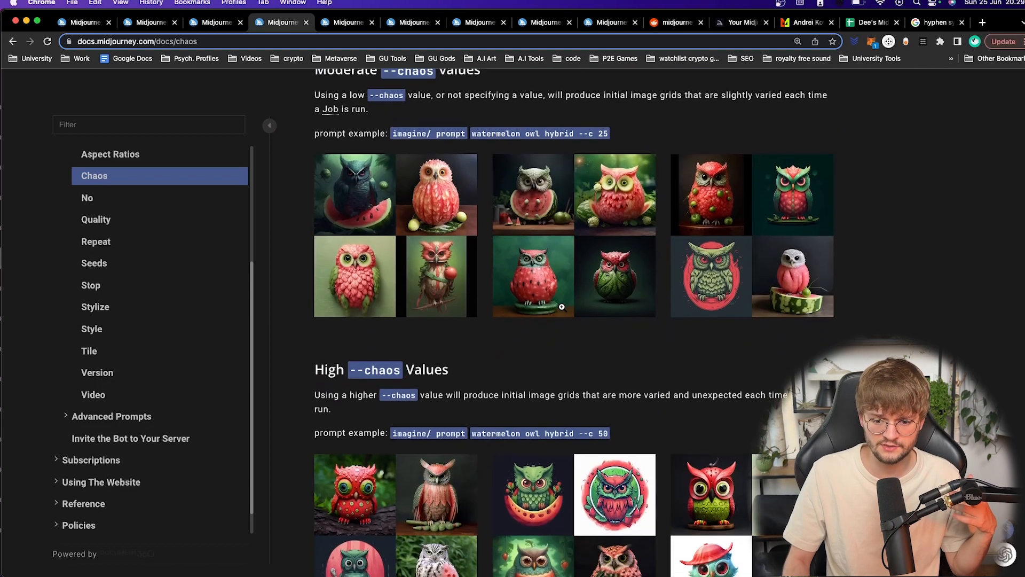
scroll(560, 313, down, 3)
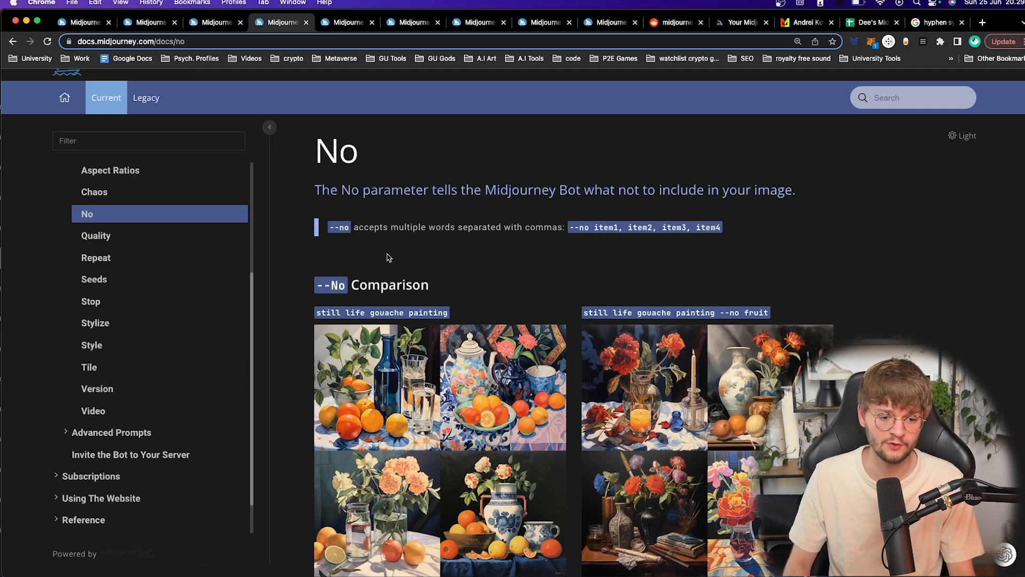
Read the documentation pages on the No, Quality and Stylize parameters, including the example images for common stylize settings
scroll(388, 258, down, 3)
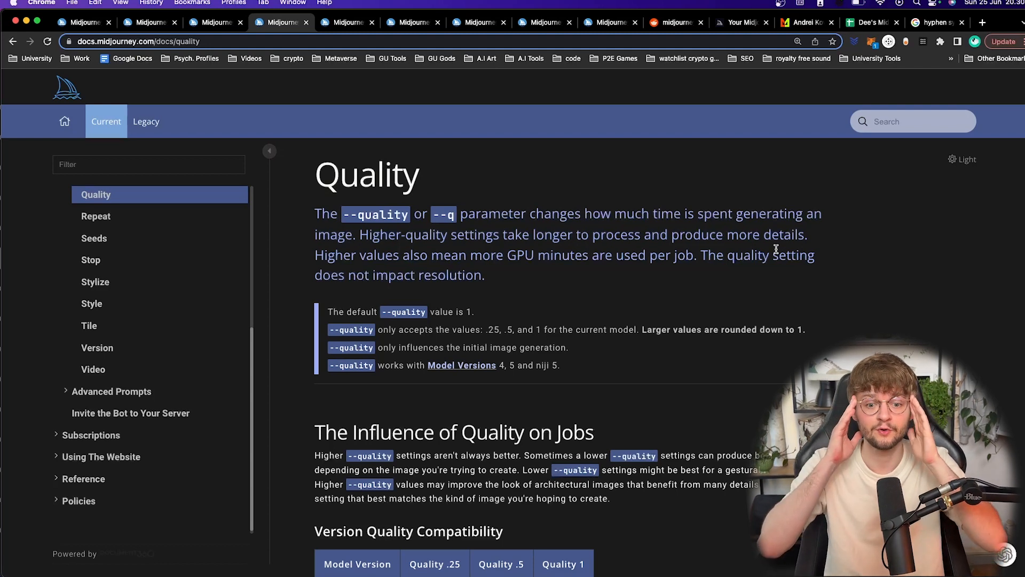
scroll(776, 249, down, 10)
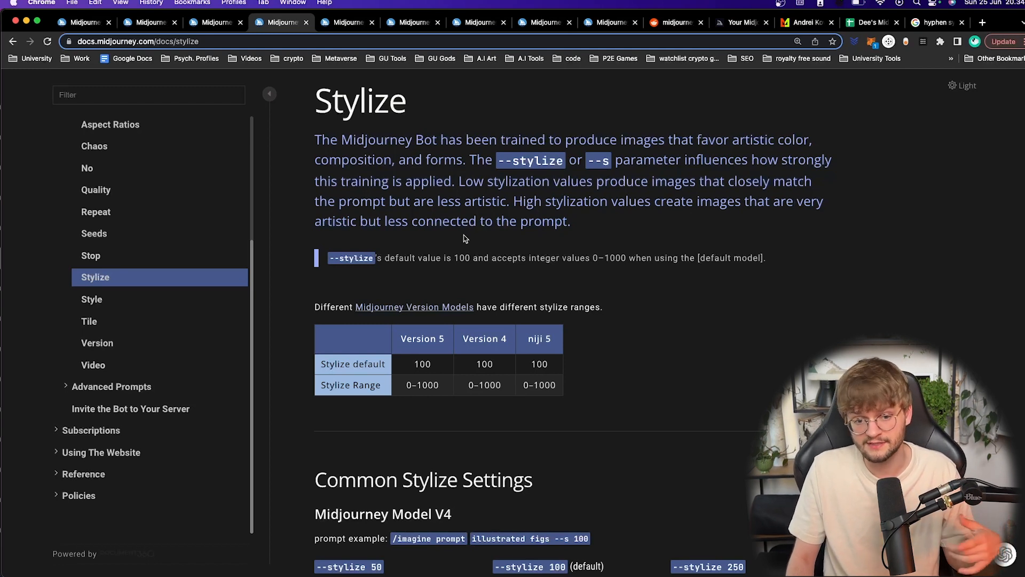
scroll(574, 237, down, 7)
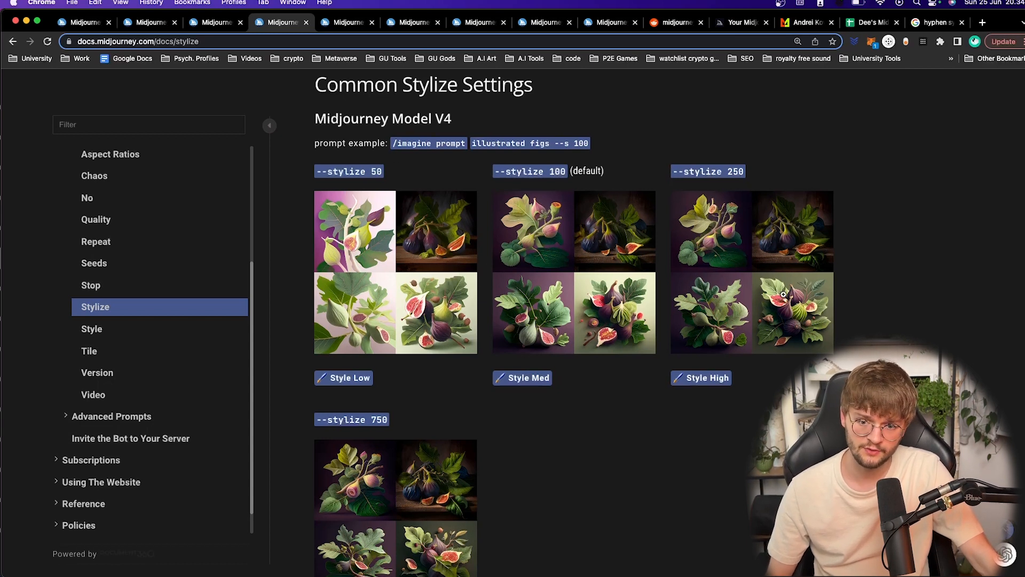
scroll(662, 398, down, 2)
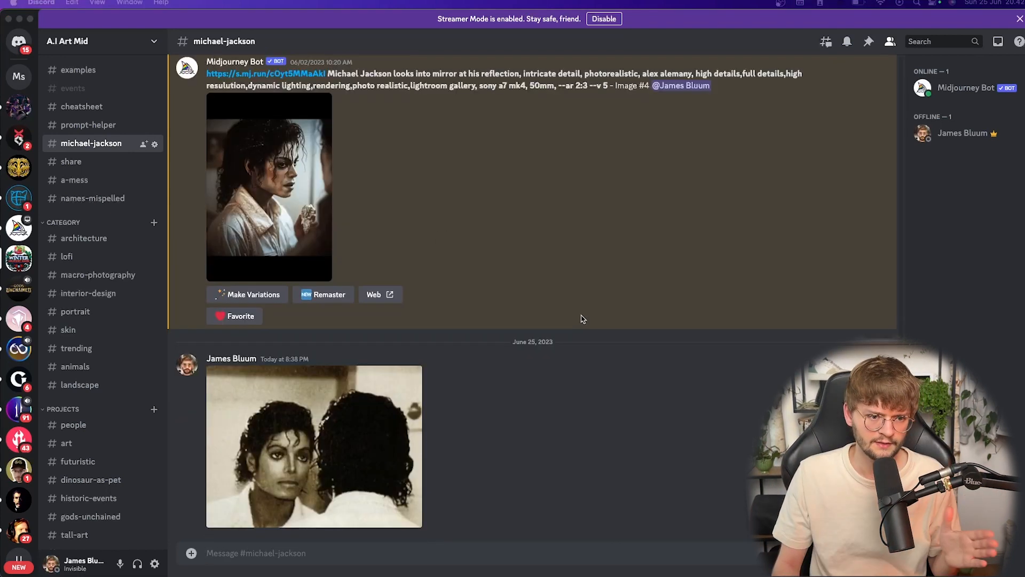
In Discord's michael-jackson channel, upload and send the image "1 Cowboy Orca no background.png" from the source photos folder
click(189, 557)
click(190, 555)
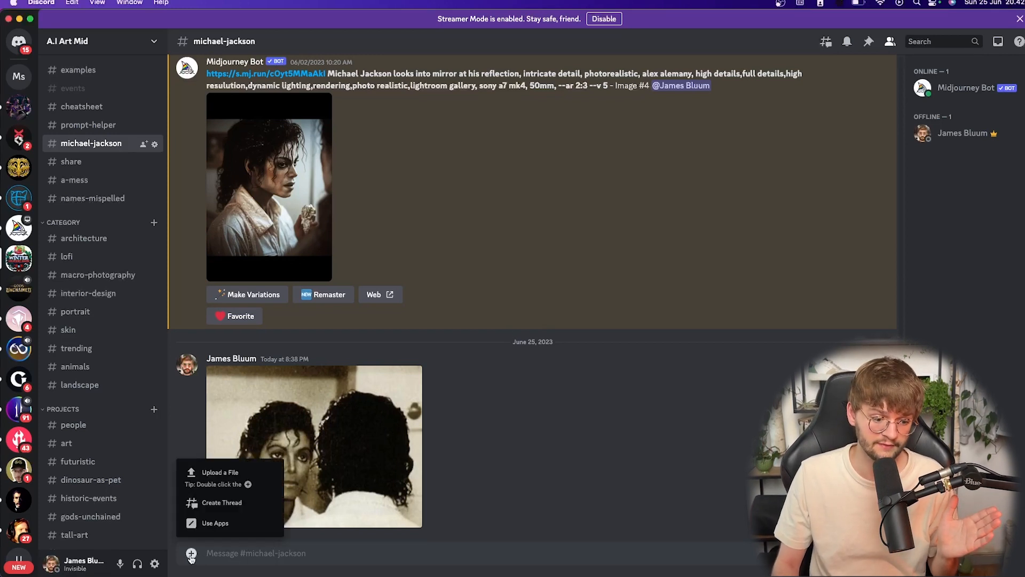
click(225, 473)
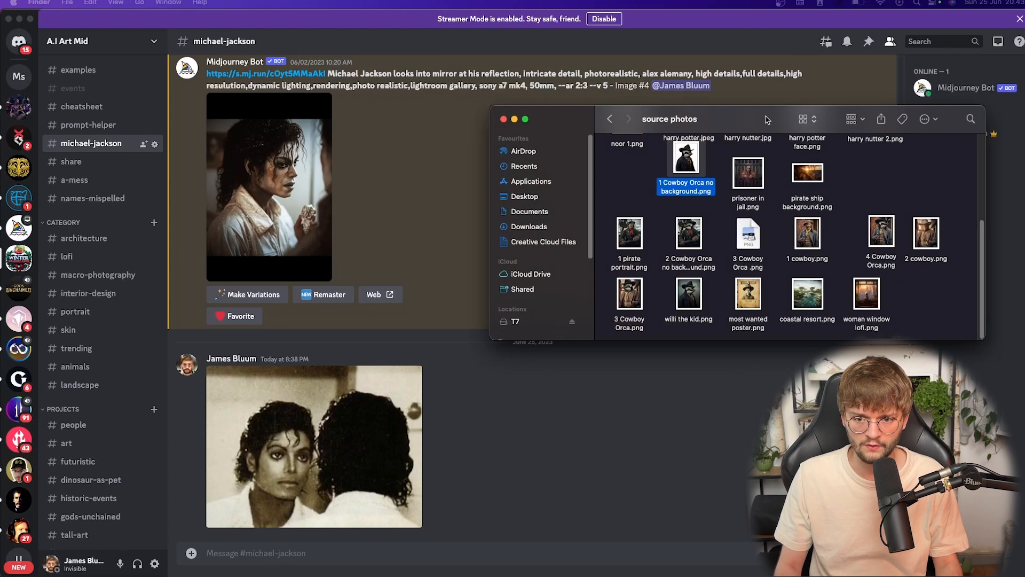
drag(685, 160, 464, 470)
click(386, 484)
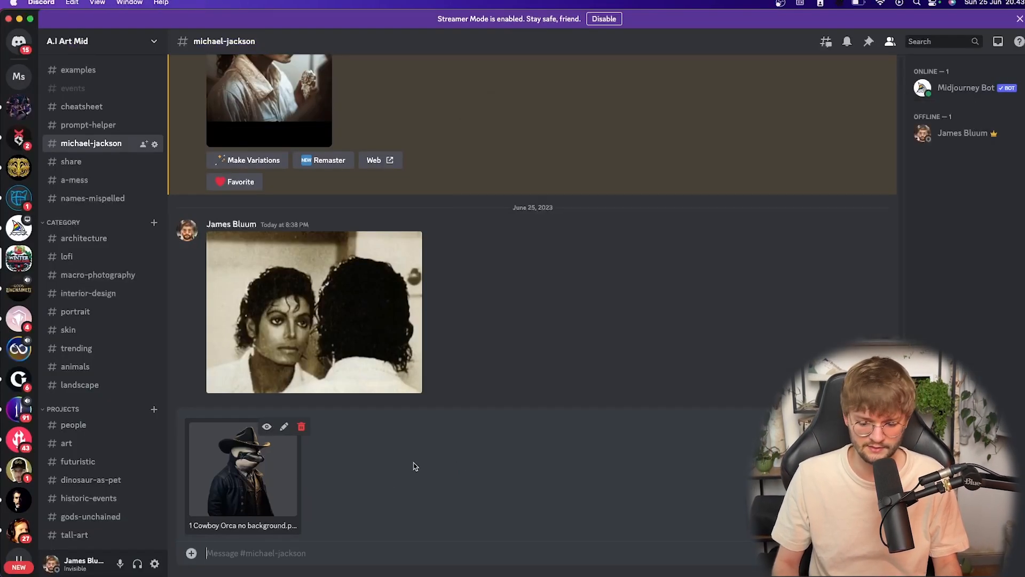
key(Return)
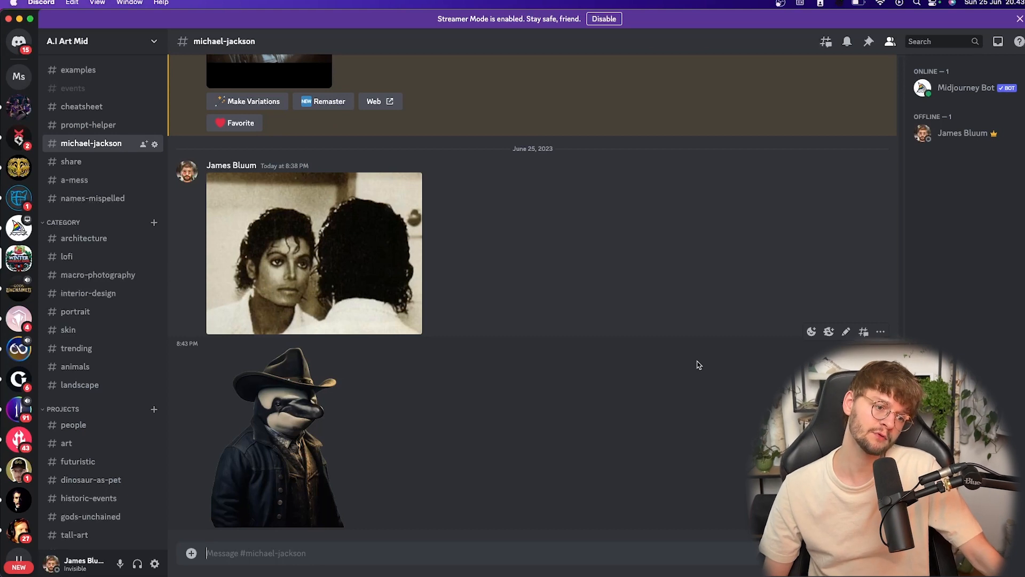
Copy the link of the posted mirror photo and review the earlier Michael Jackson image with its full prompt
right_click(339, 249)
click(389, 510)
scroll(510, 456, up, 5)
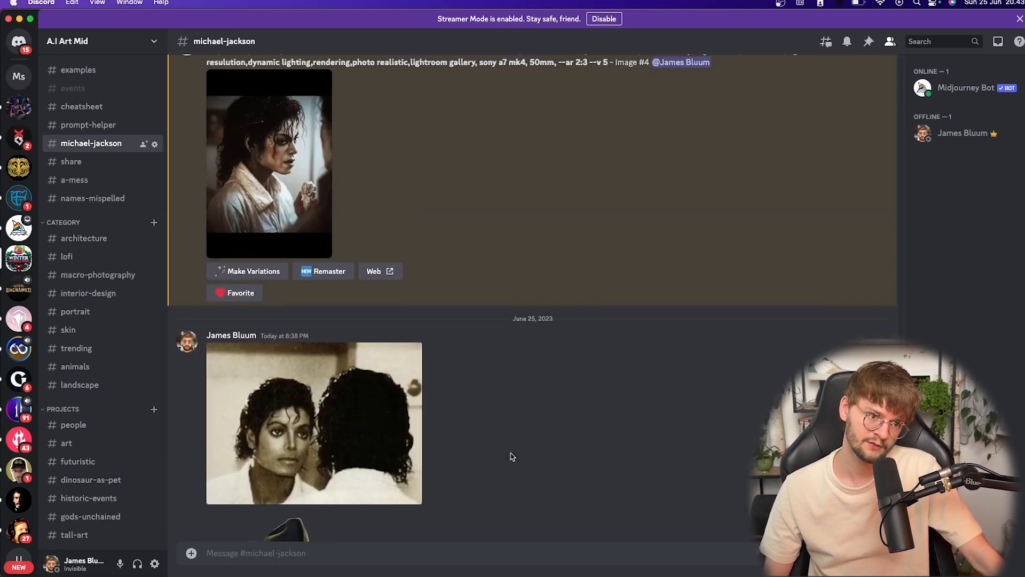
scroll(507, 442, down, 1)
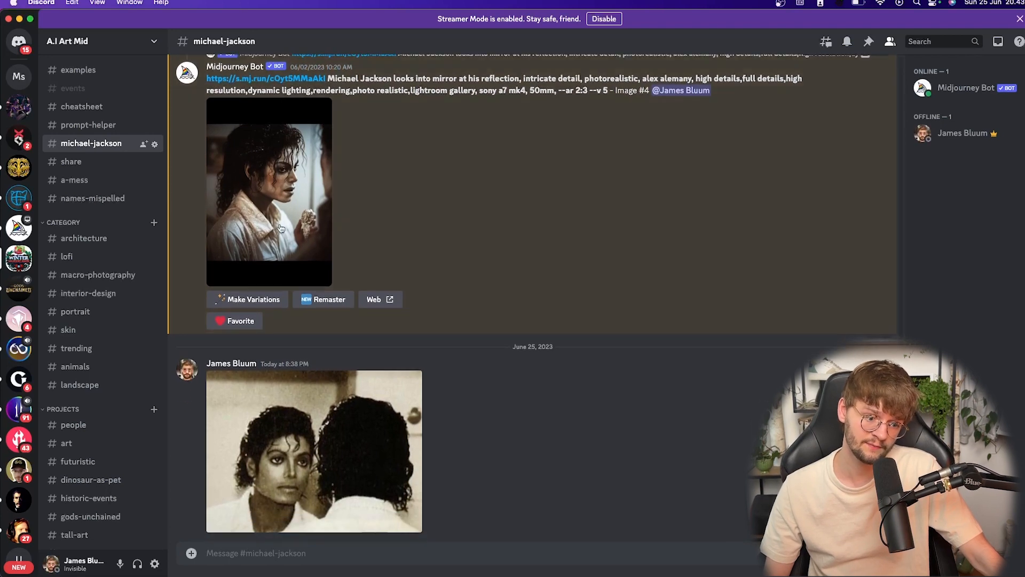
Start an /imagine prompt in the michael-jackson channel with the copied link of the mirror photo as its image reference
text(/im)
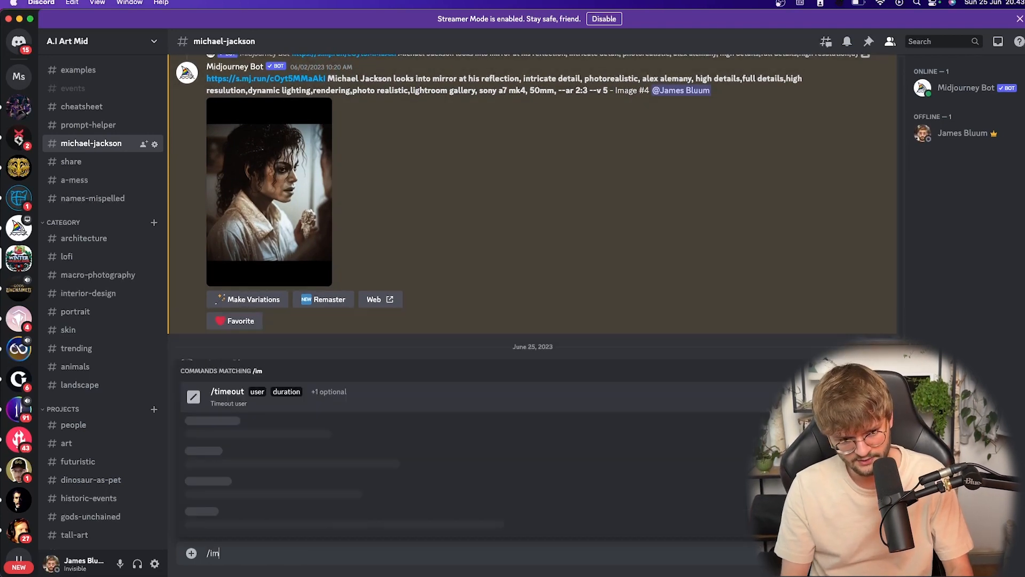
key(Tab)
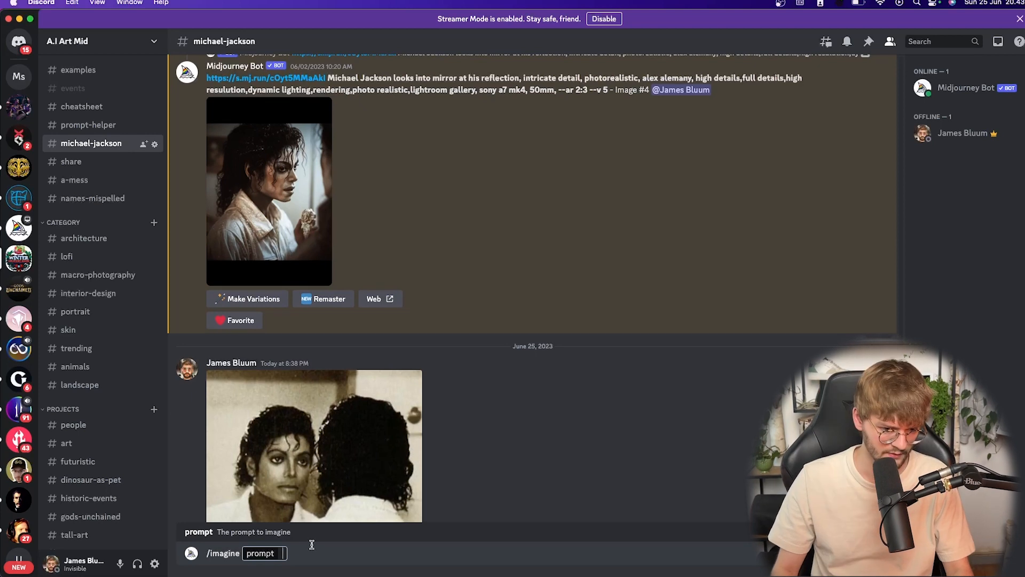
right_click(328, 459)
click(353, 540)
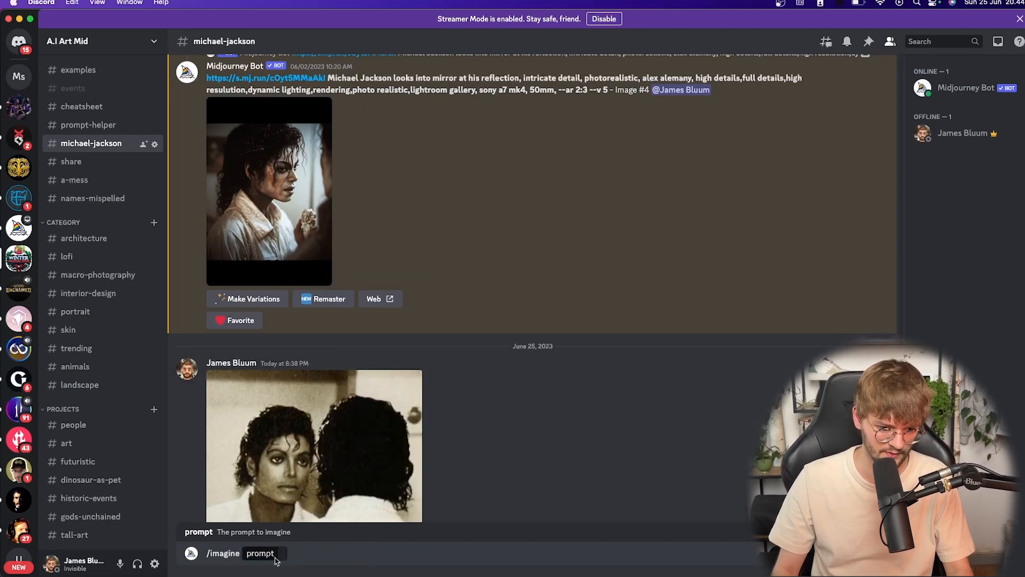
right_click(280, 558)
click(303, 548)
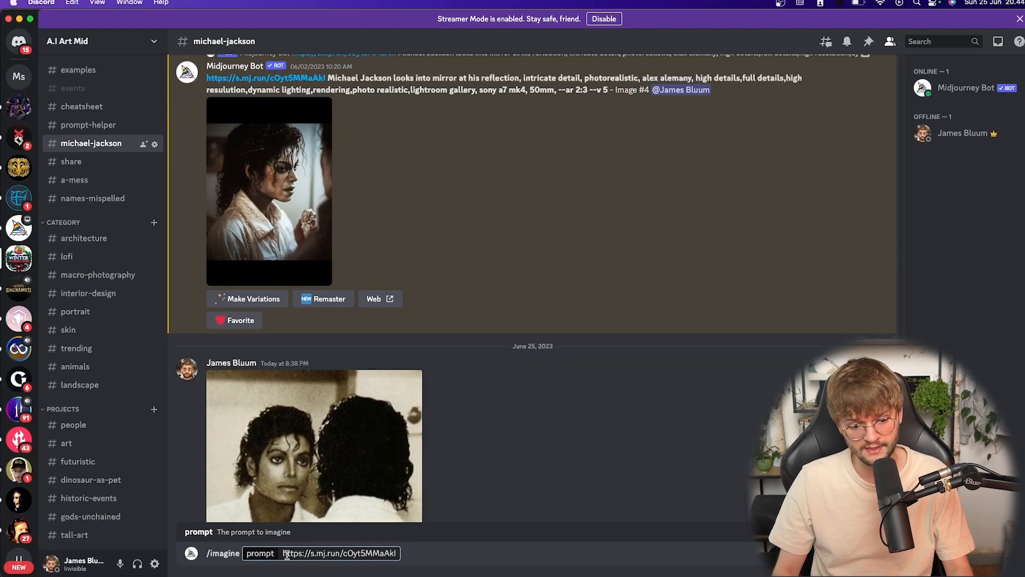
key(BackSpace)
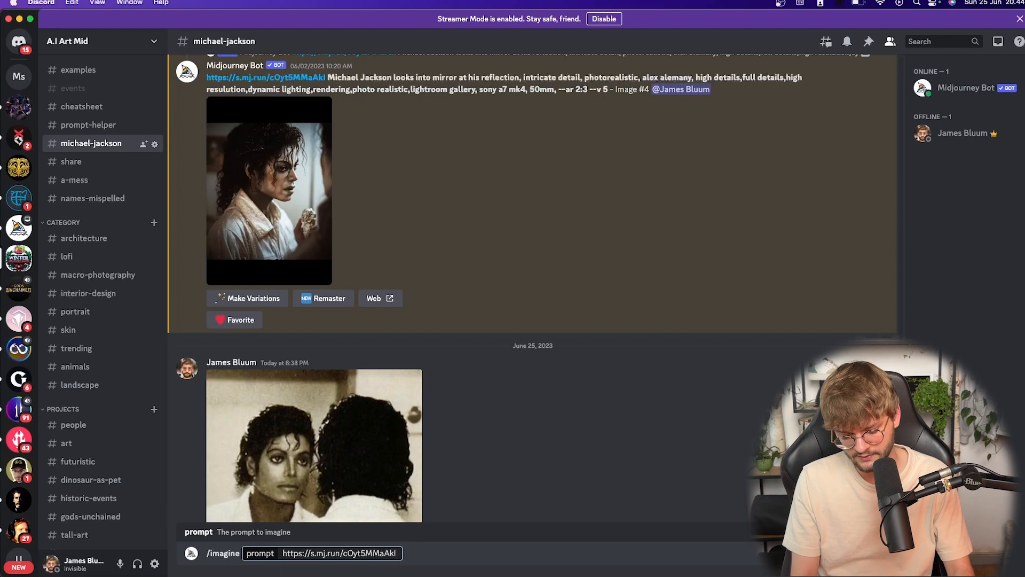
Add a comma after the image link, followed by the earlier Michael Jackson mirror-reflection prompt text through --ar 2:3
text(,)
key(super+v)
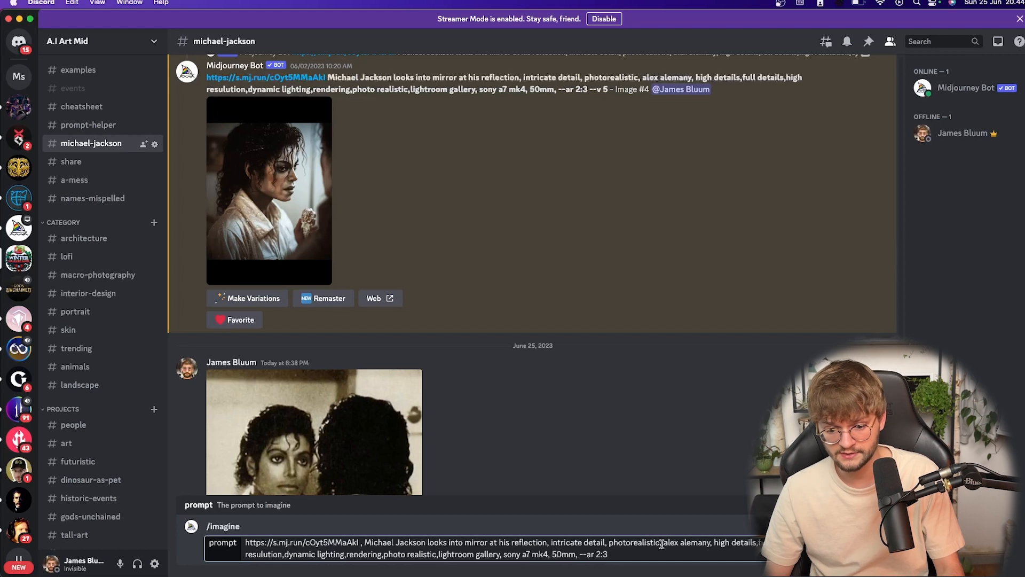
drag(669, 542, 709, 542)
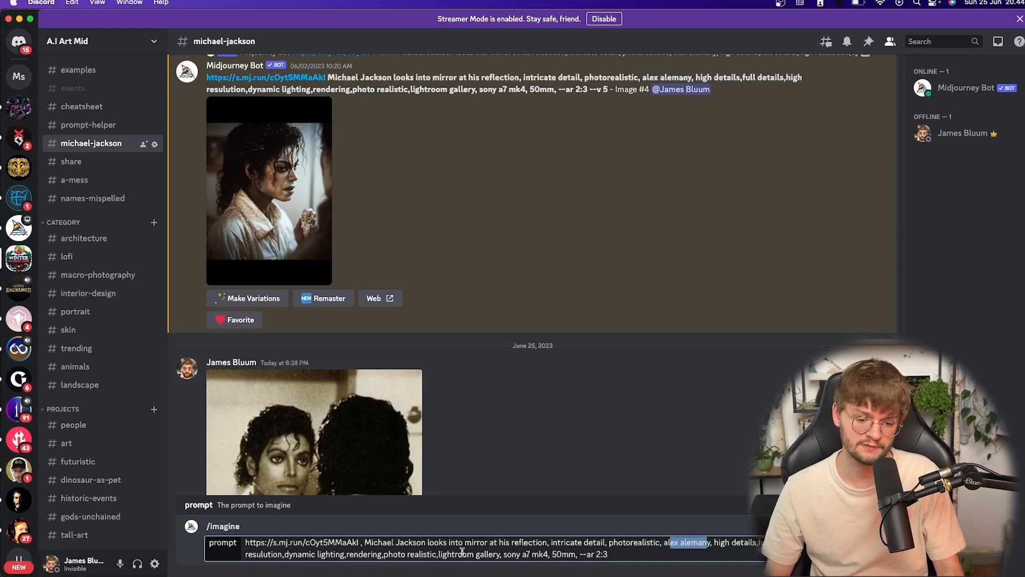
click(593, 554)
drag(614, 554, 581, 554)
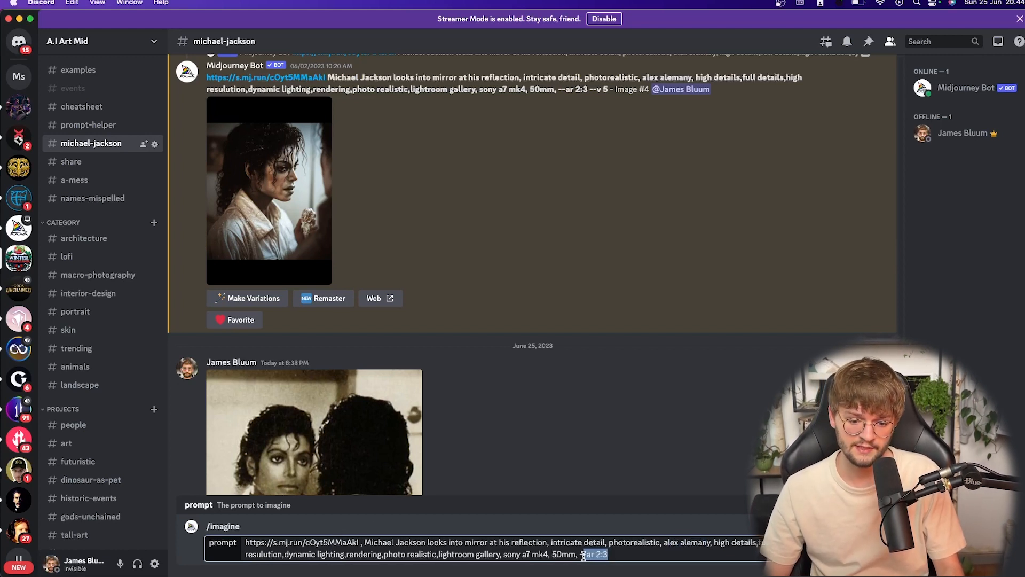
click(616, 552)
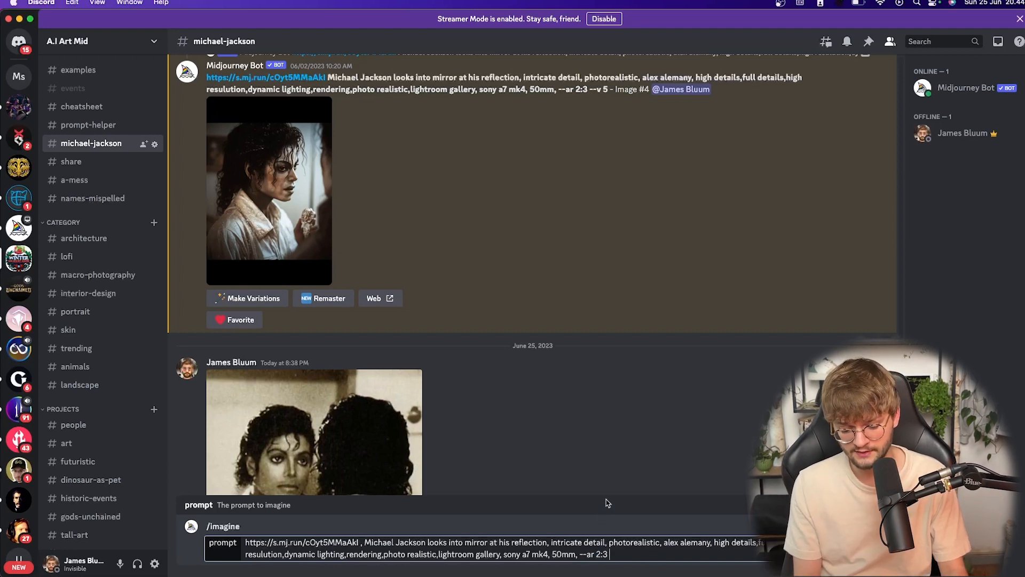
Append the image weight parameter --iw 2 to the end of the prompt
text(-)
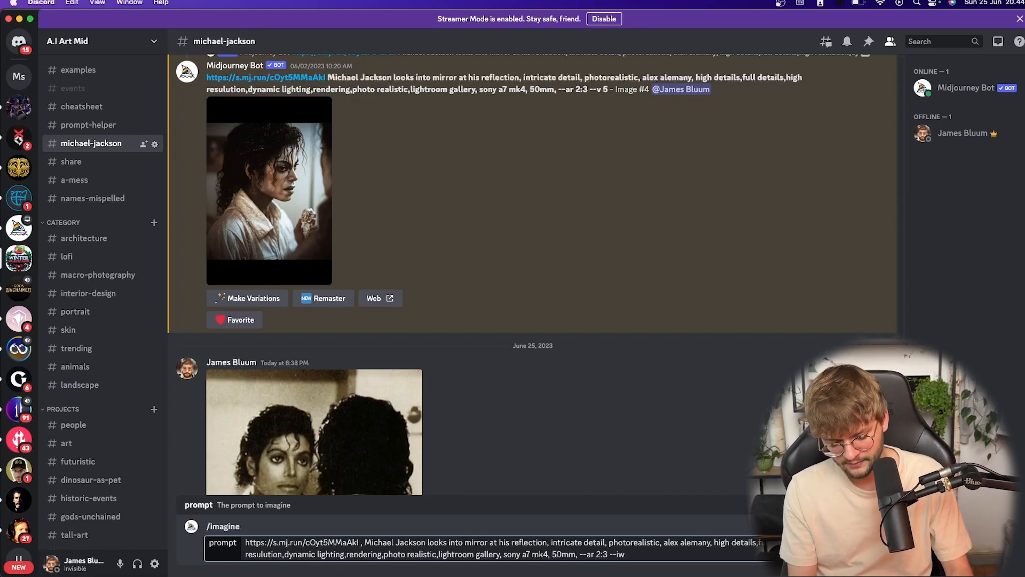
text(-iw)
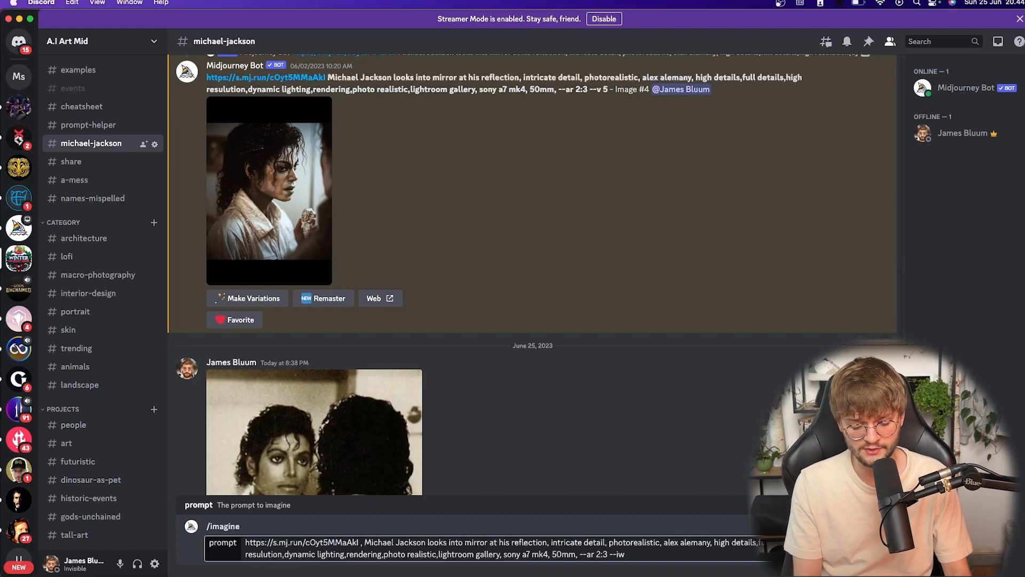
text( 2)
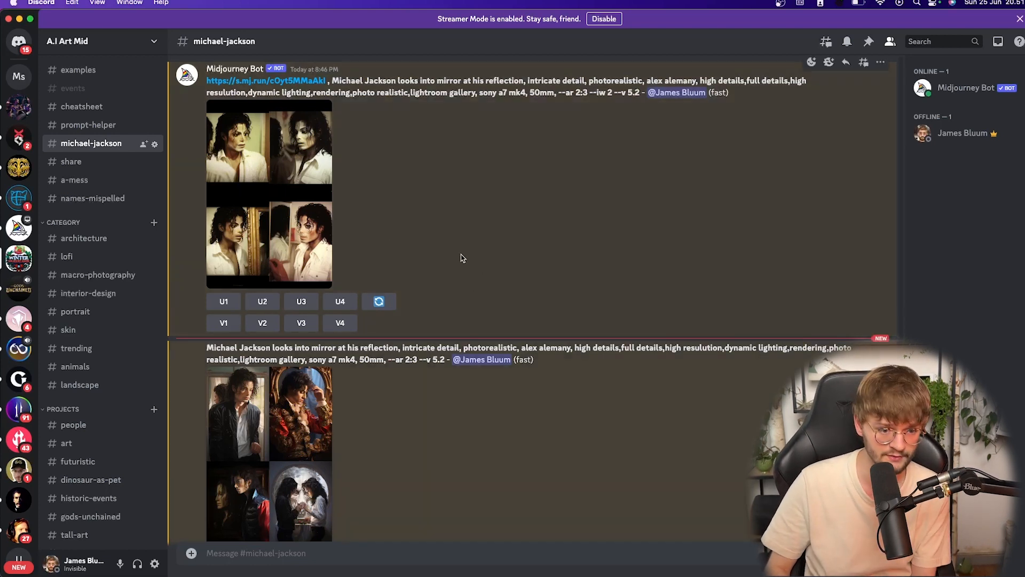
Compare the enlarged grid generated from the mirror photo with --iw 2, the original photo, and the enlarged grid generated from text alone
click(267, 208)
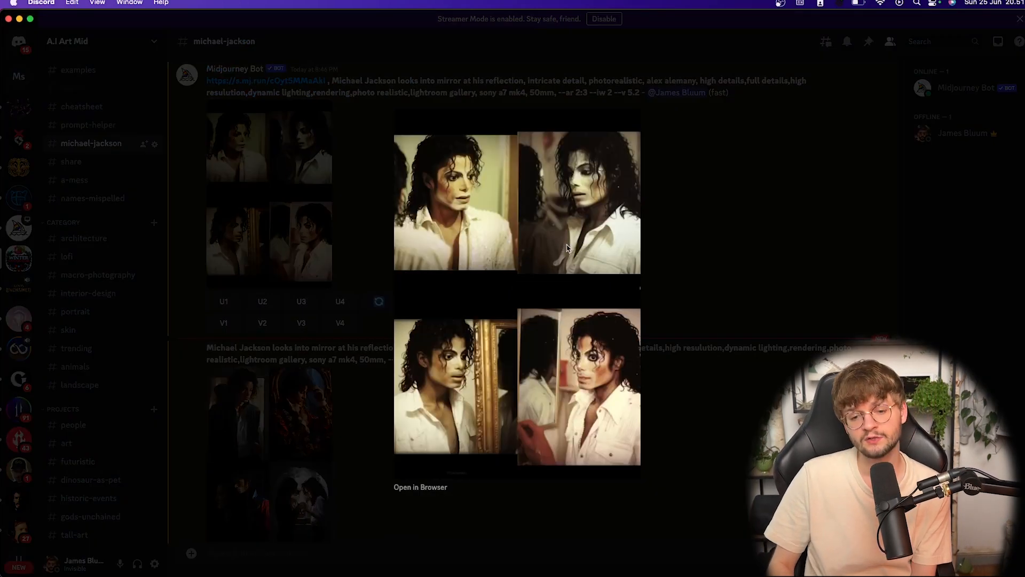
click(731, 206)
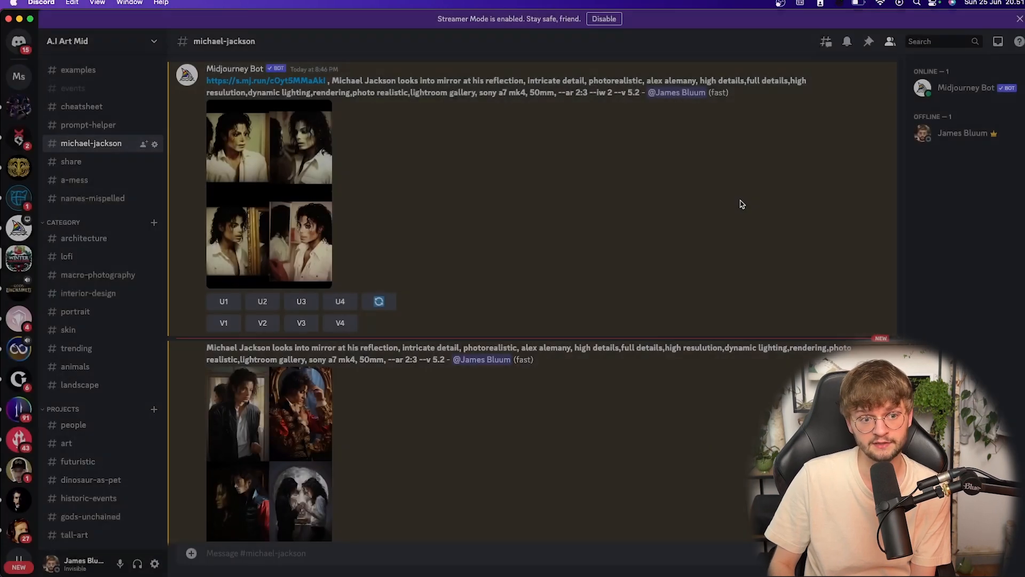
scroll(255, 102, up, 5)
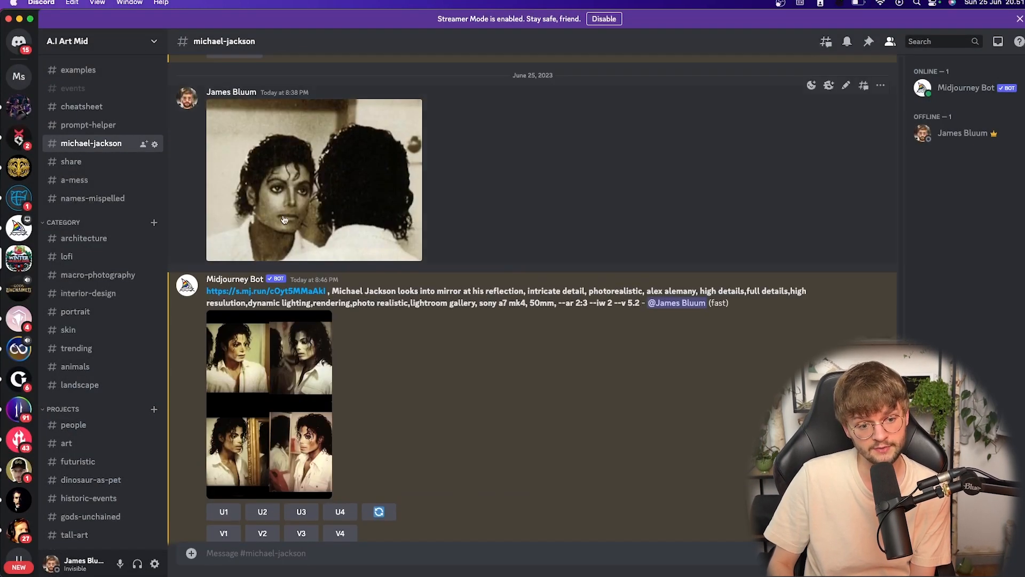
scroll(283, 275, down, 2)
scroll(282, 276, down, 4)
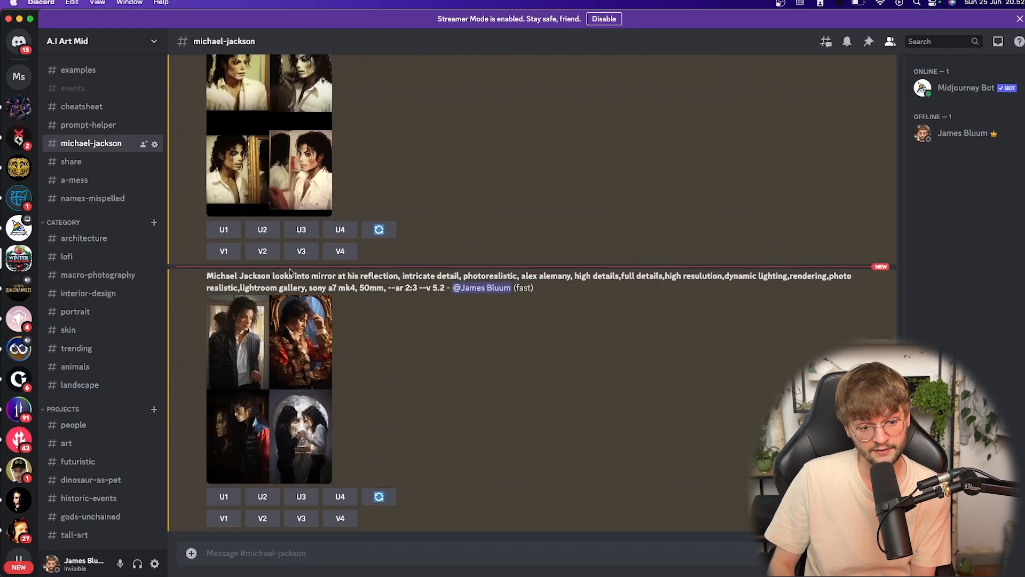
scroll(350, 295, up, 3)
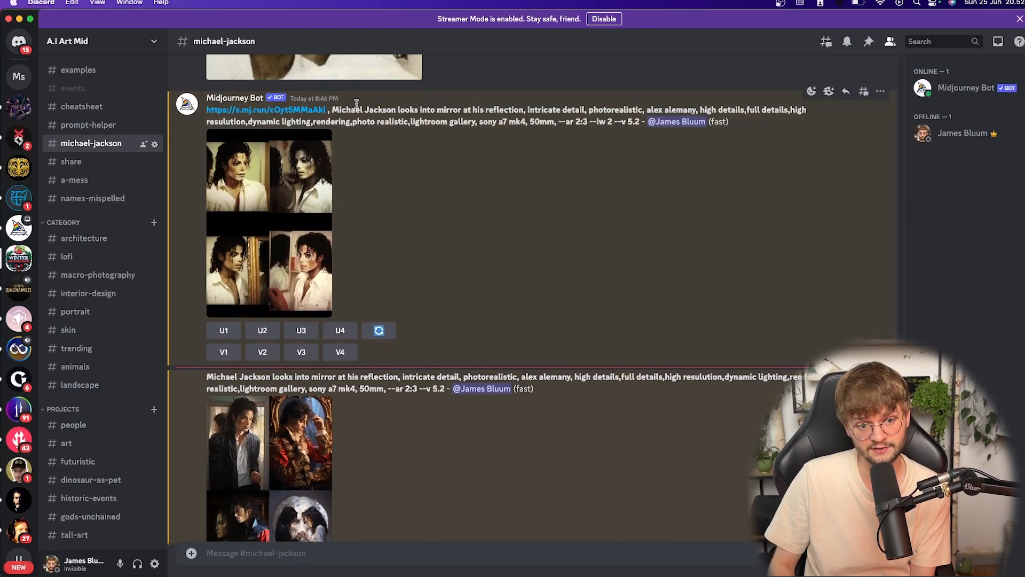
scroll(381, 373, up, 1)
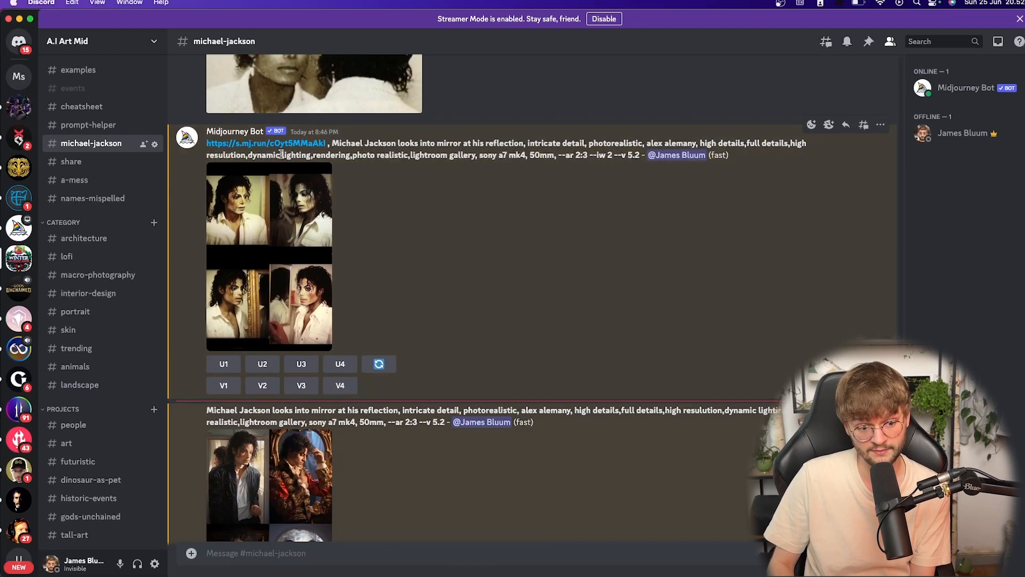
scroll(283, 414, down, 1)
click(284, 414)
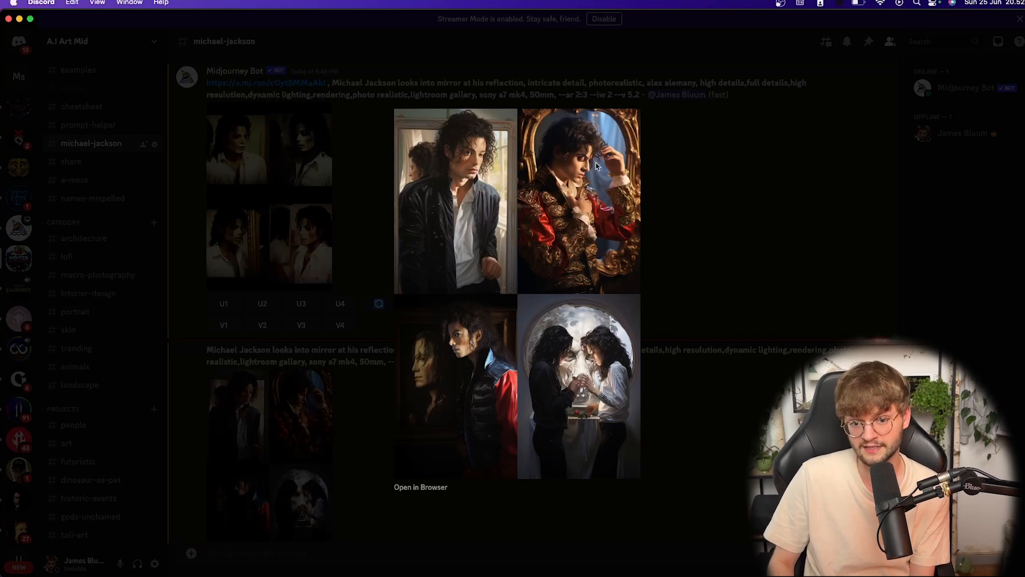
click(688, 194)
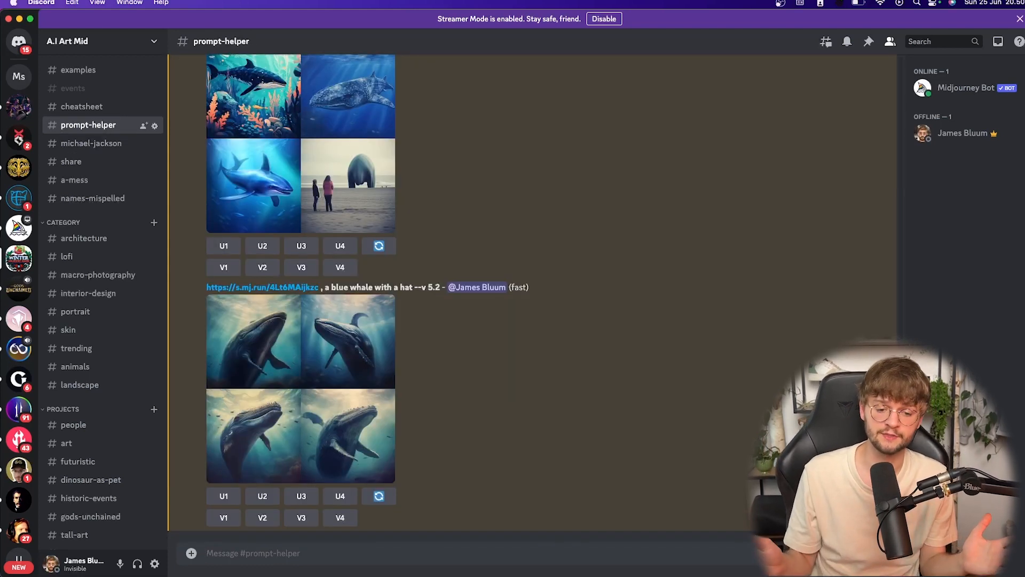
Start a /blend command in the prompt-helper channel and preview otter.png and 1 Michael Jackson.webp from the source photos folder
text(/blend)
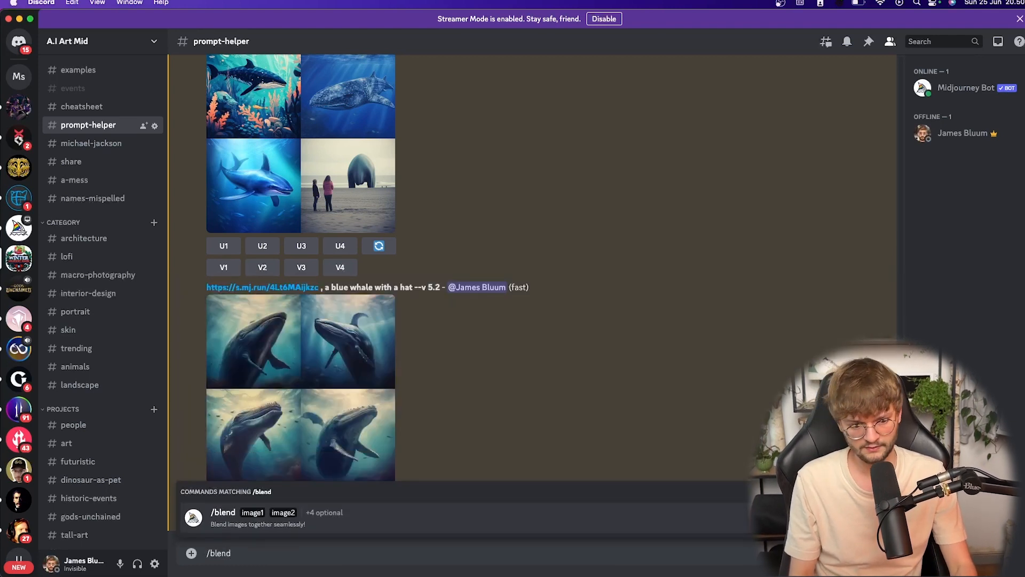
key(Return)
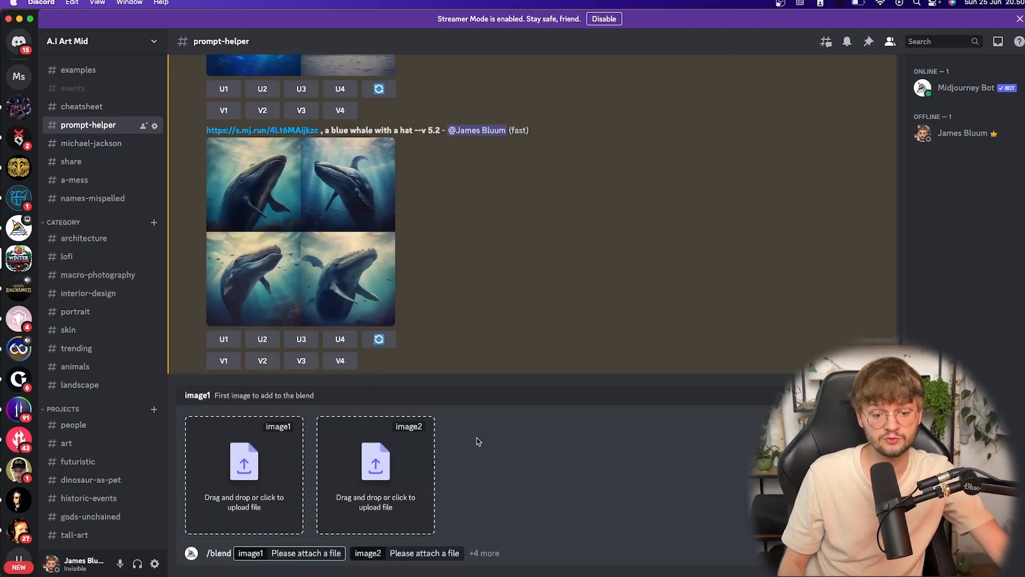
key(ctrl+Up)
click(864, 152)
scroll(875, 192, up, 3)
drag(960, 231, 865, 246)
double_click(865, 245)
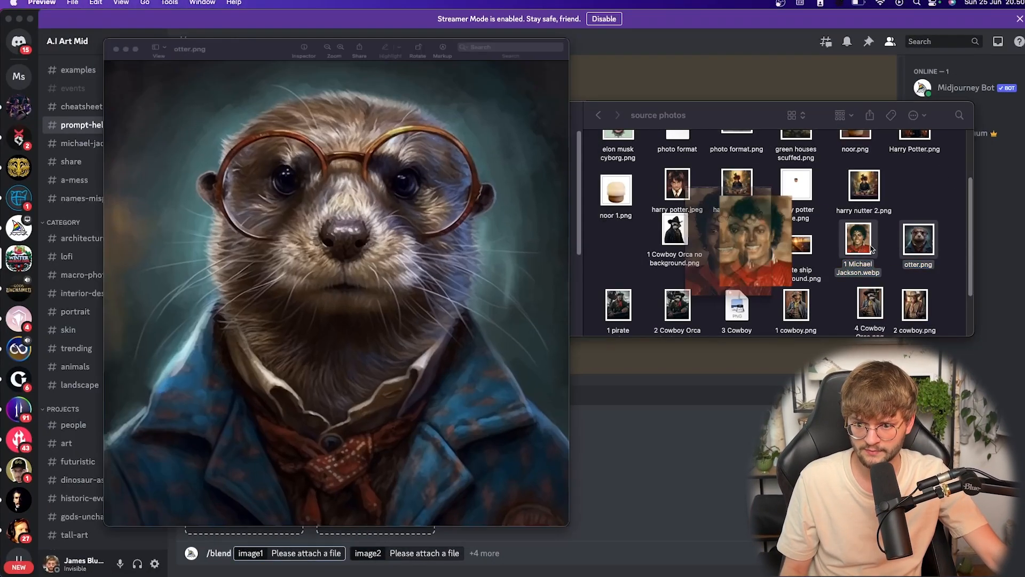
click(244, 22)
drag(262, 18, 750, 42)
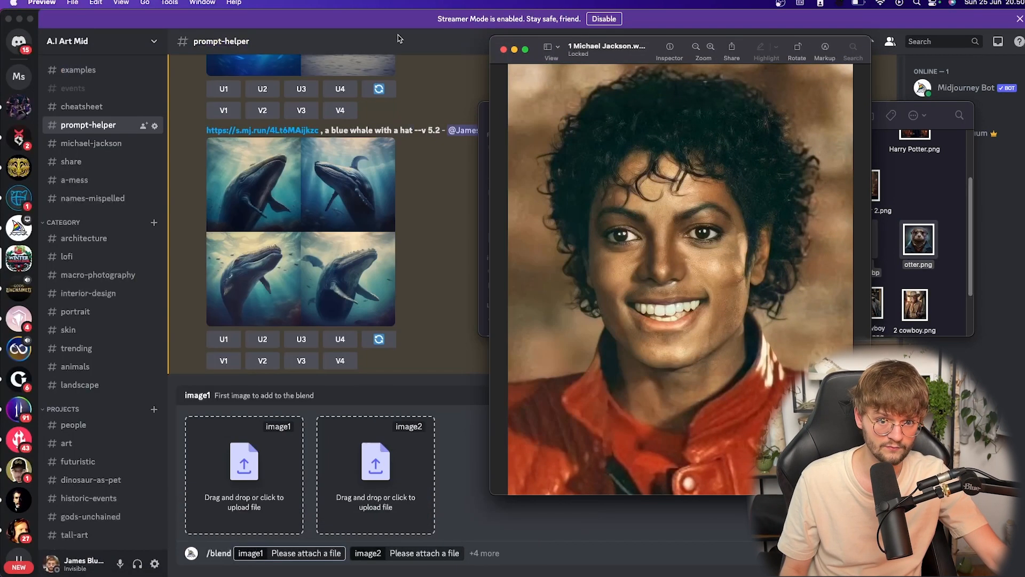
click(15, 25)
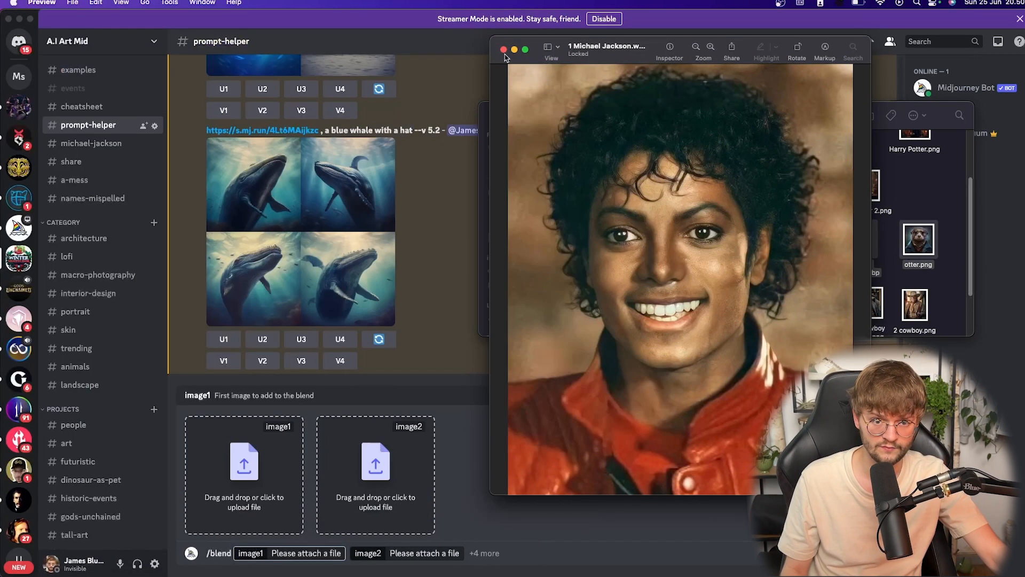
click(504, 50)
Attach 1 Michael Jackson.webp as image1 and otter.png as image2, and submit the blend
drag(858, 245, 258, 469)
click(879, 239)
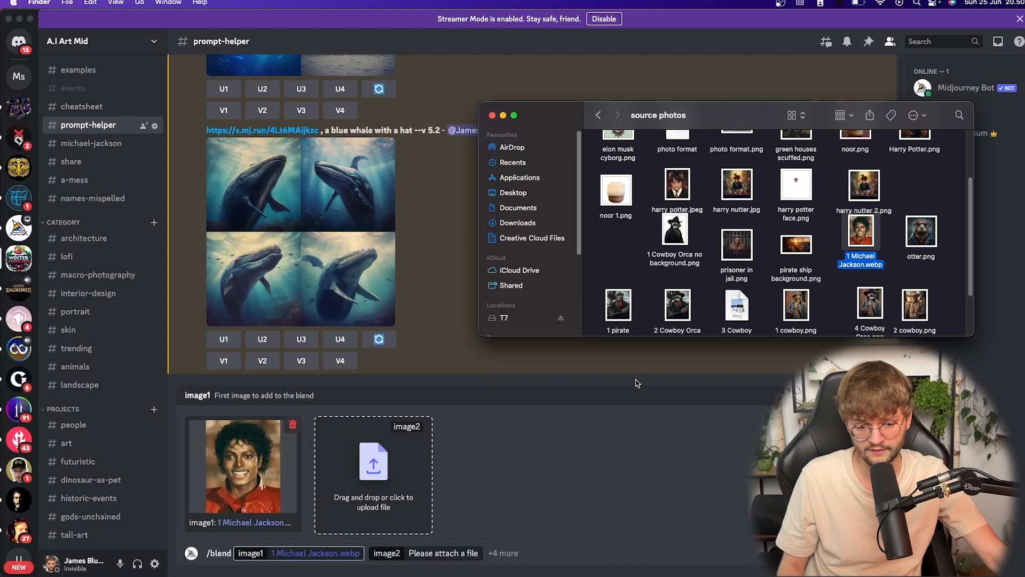
drag(921, 235, 420, 458)
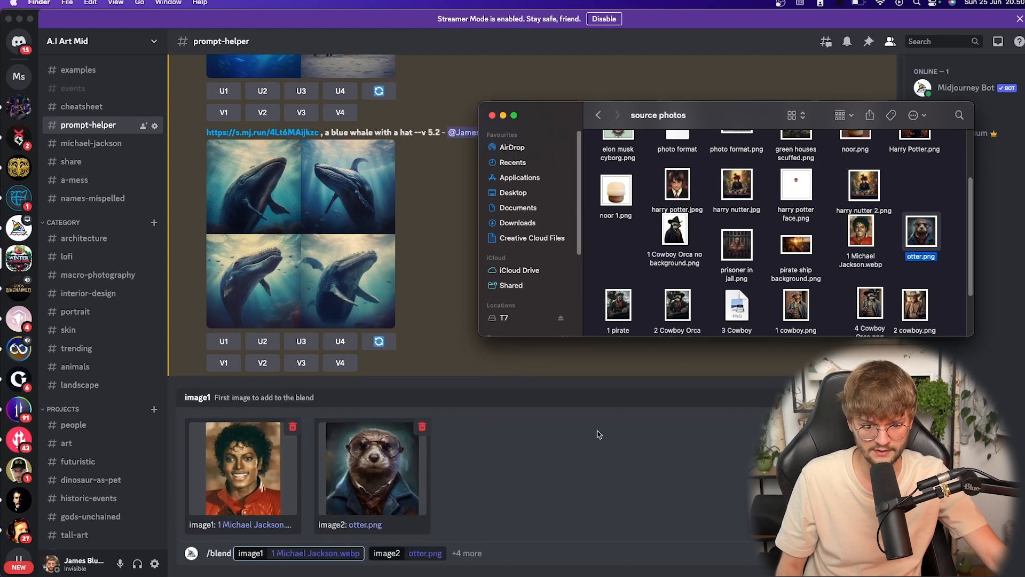
click(544, 475)
key(Return)
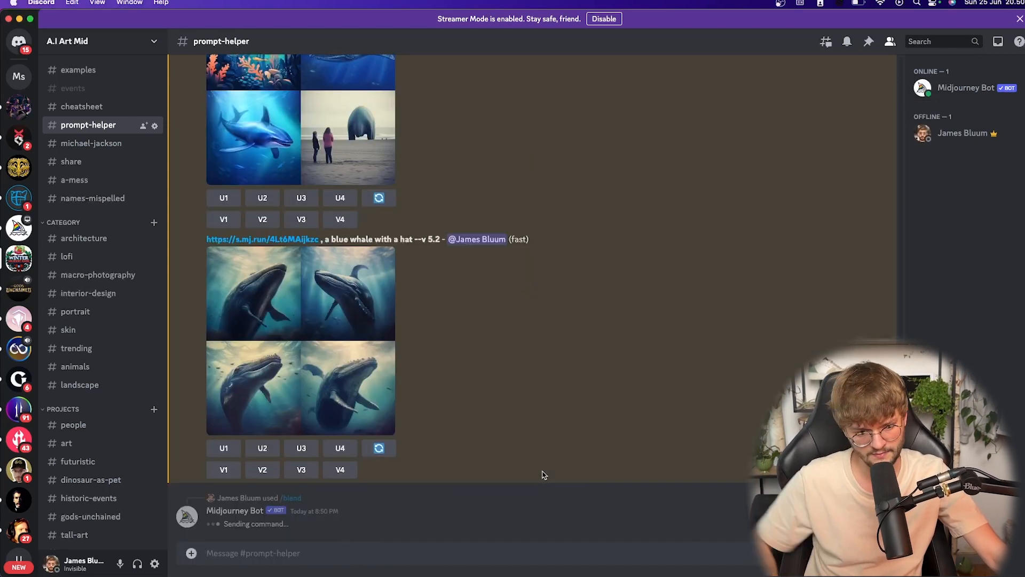